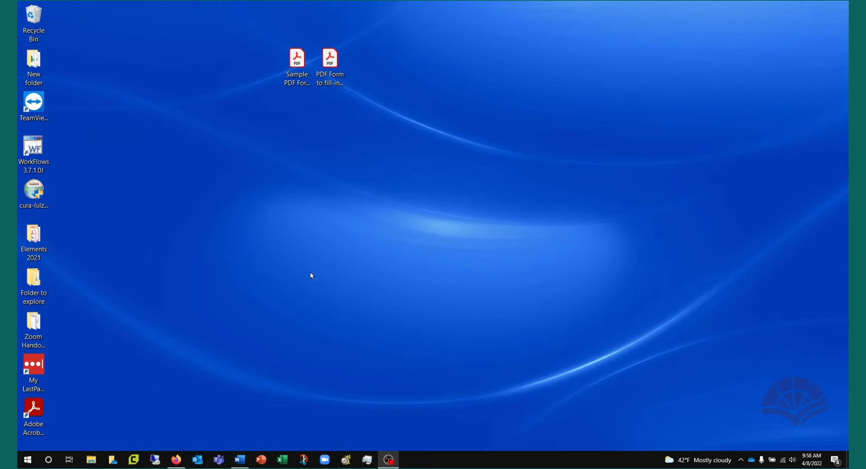
Step: Switch to Firefox and view the Adobe Fill & Sign pages on Google Play and the App Store, leaving the browser minimized
{"action": "left_click", "coordinate": [176, 460]}
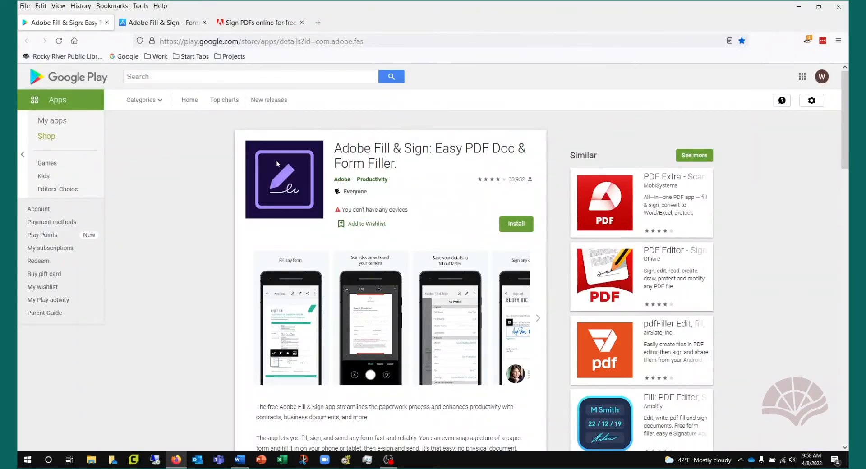
{"action": "left_click", "coordinate": [166, 24]}
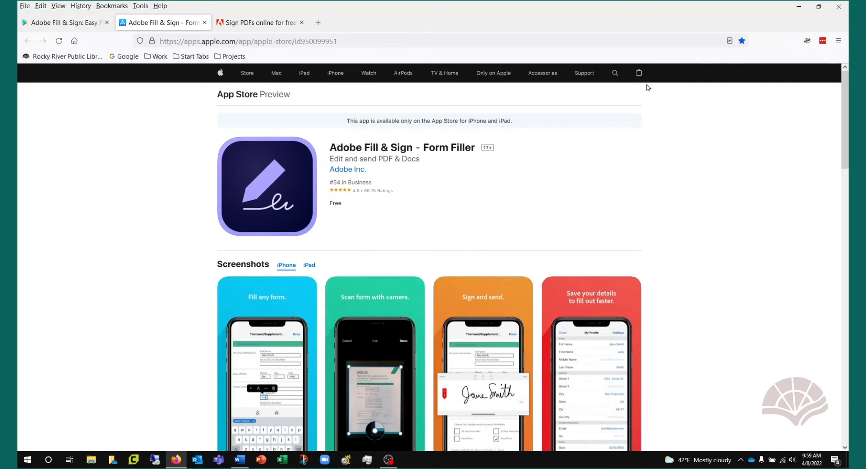
{"action": "left_click", "coordinate": [799, 6]}
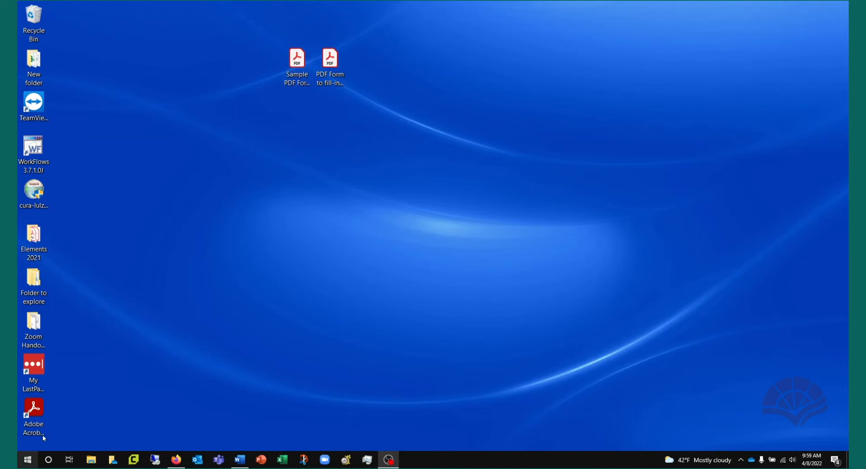
Step: Open the sample PDF form from the desktop in Acrobat Reader and test whether its First Name box accepts direct entry
{"action": "double_click", "coordinate": [297, 64]}
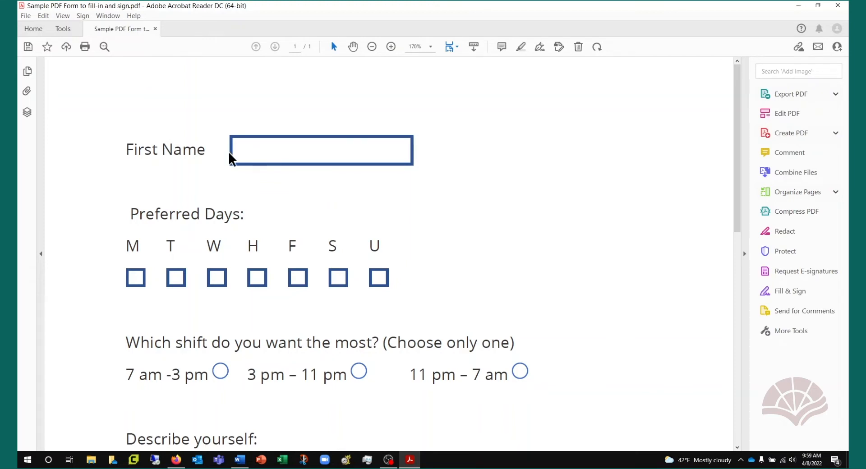
{"action": "left_click", "coordinate": [174, 151]}
{"action": "left_click", "coordinate": [243, 151]}
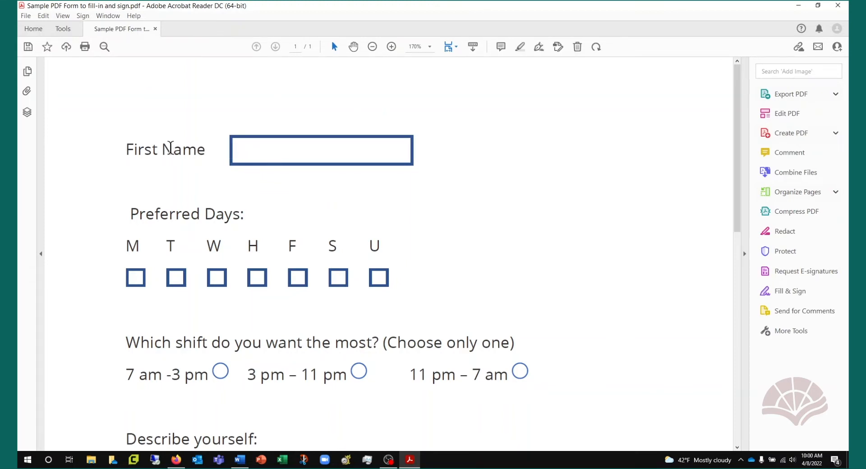
{"action": "left_click", "coordinate": [173, 150]}
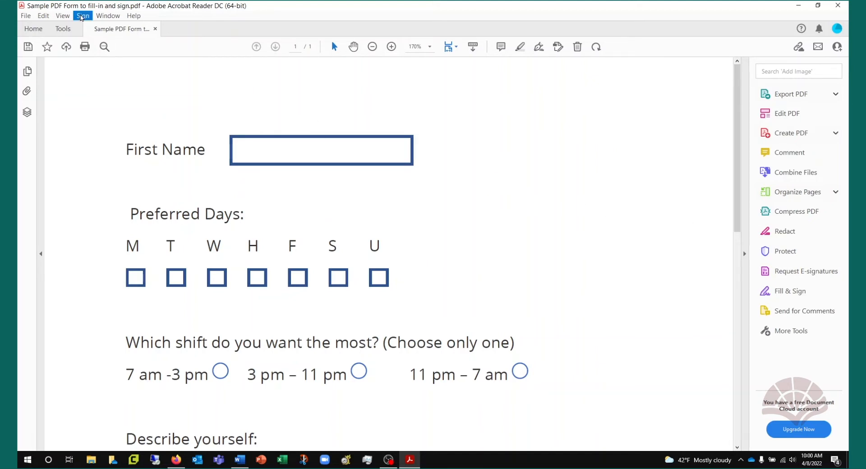
Step: Collapse the tools pane to its narrow strip and start the Fill & Sign tool for the form
{"action": "left_click", "coordinate": [82, 17]}
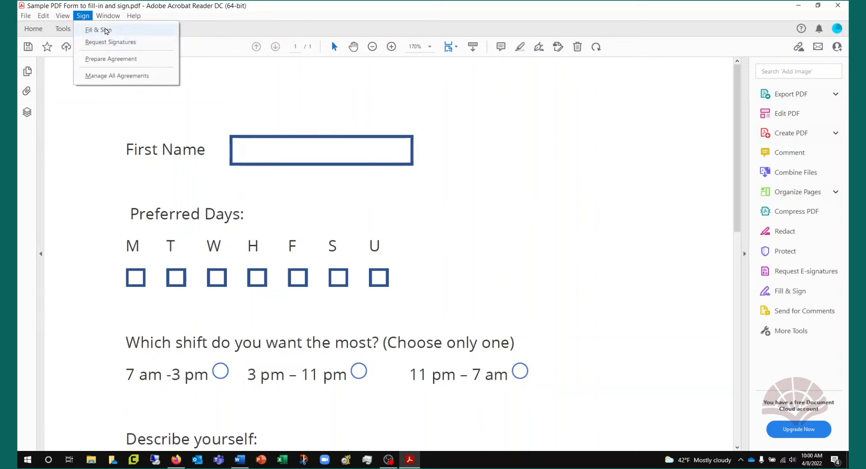
{"action": "left_click", "coordinate": [643, 195]}
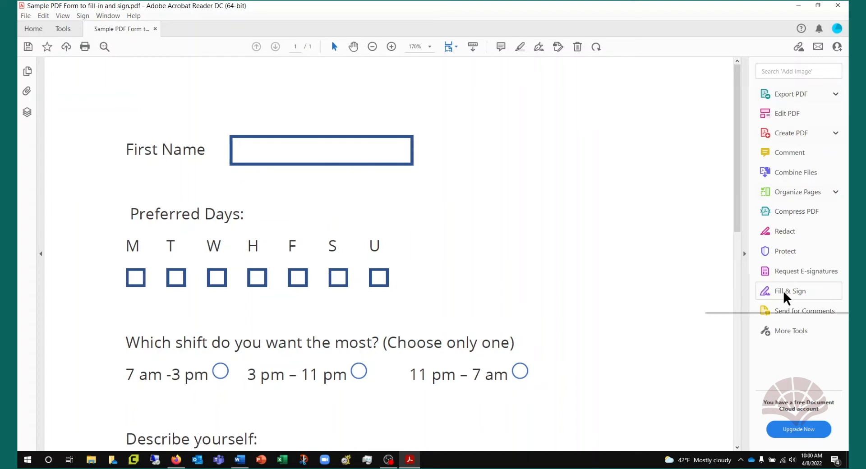
{"action": "left_click", "coordinate": [744, 253]}
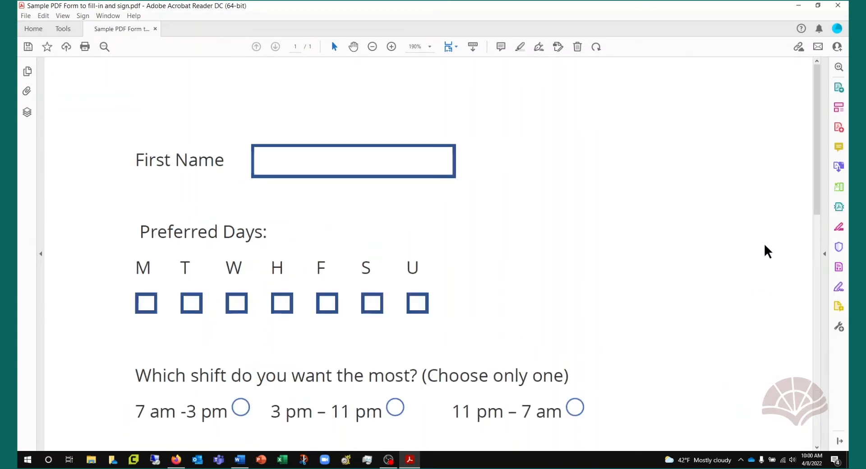
{"action": "left_click", "coordinate": [838, 288]}
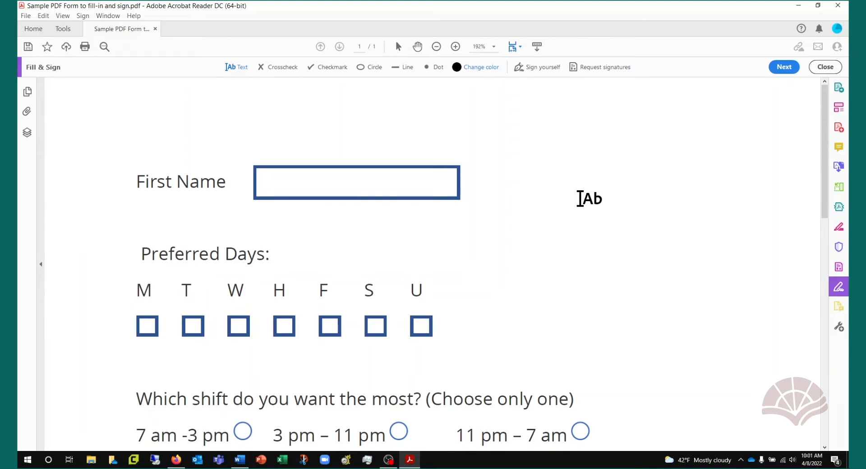
Step: Add a text entry inside the First Name box and enter the person's first name
{"action": "key", "text": "ctrl+1"}
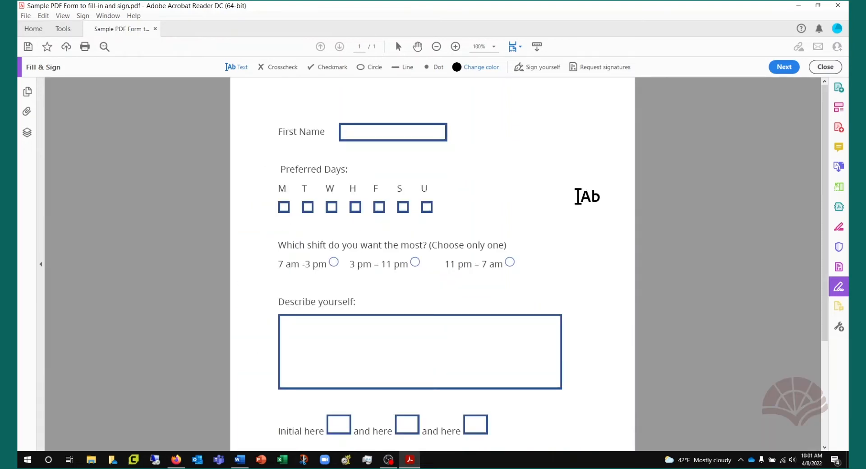
{"action": "key", "text": "ctrl+0"}
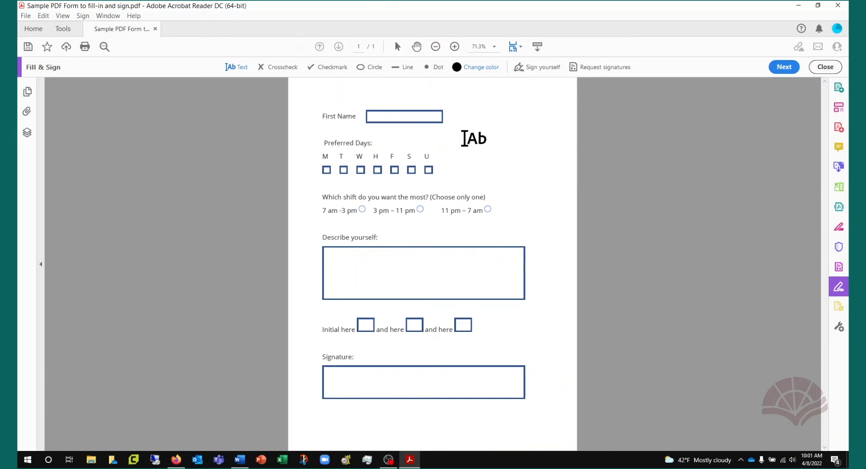
{"action": "key", "text": "ctrl+1"}
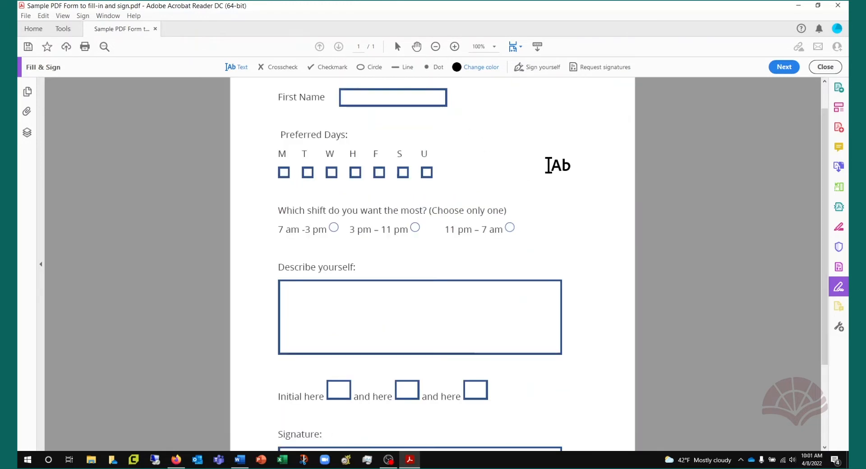
{"action": "key", "text": "ctrl+equal"}
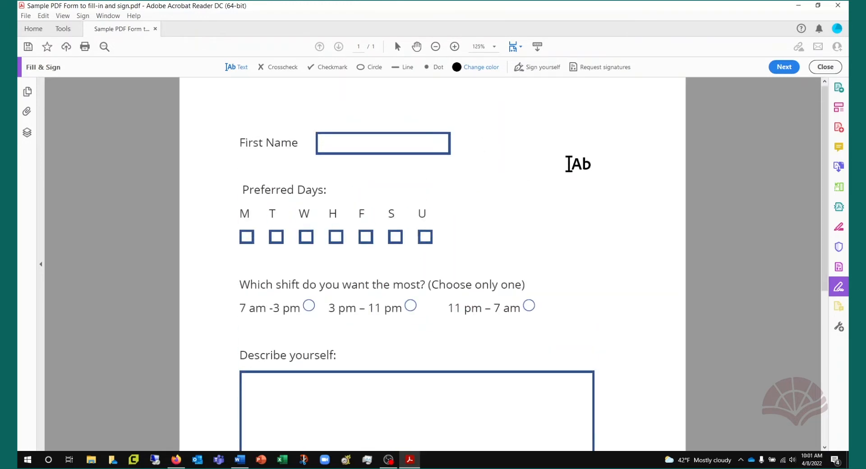
{"action": "scroll", "coordinate": [569, 166], "scroll_direction": "down", "scroll_amount": 3}
{"action": "scroll", "coordinate": [570, 161], "scroll_direction": "up", "scroll_amount": 4}
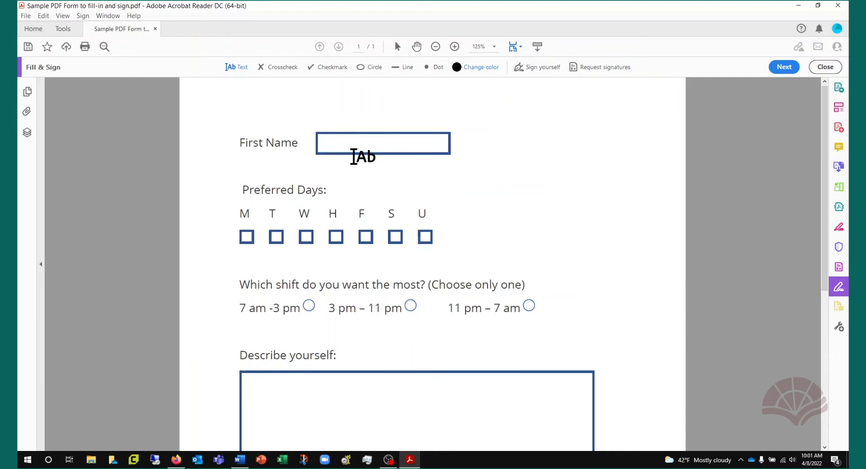
{"action": "left_click", "coordinate": [361, 170]}
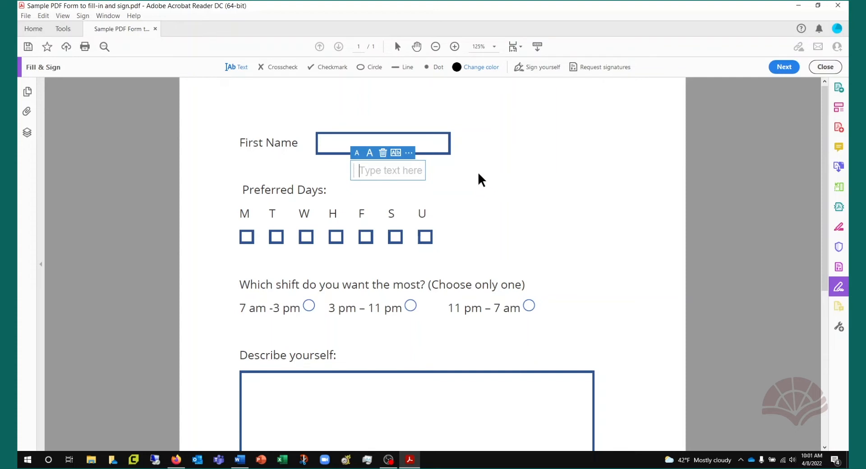
{"action": "left_click", "coordinate": [325, 145]}
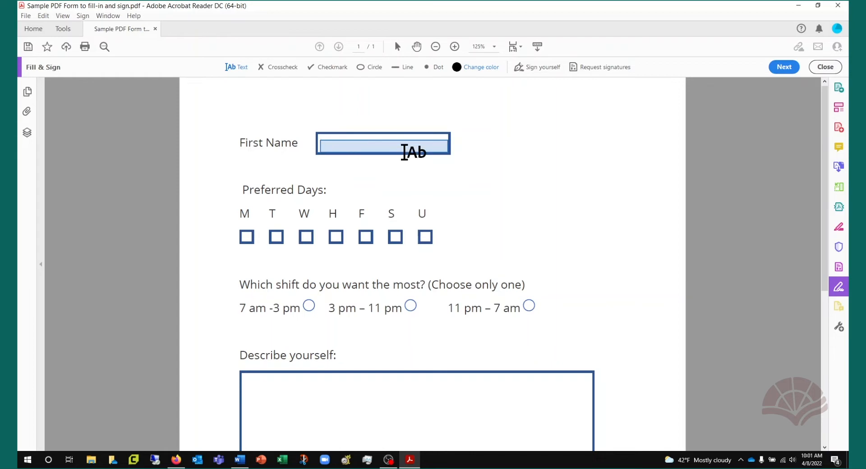
{"action": "left_click", "coordinate": [345, 144]}
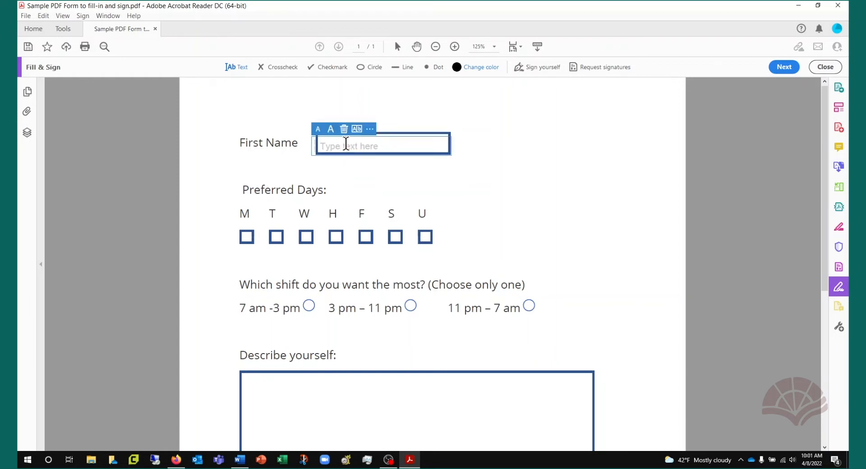
{"action": "type", "text": "Walte"}
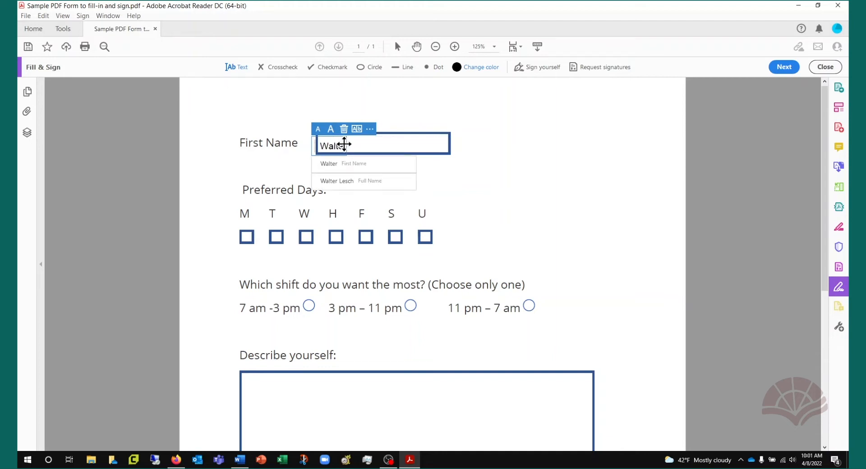
{"action": "type", "text": "r"}
Step: Enlarge the first name text and reduce it again to try out the text size controls
{"action": "left_click", "coordinate": [333, 130]}
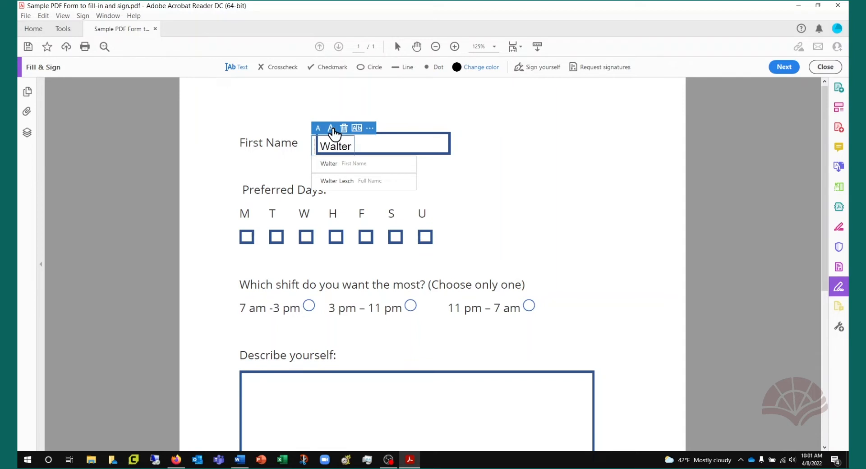
{"action": "left_click", "coordinate": [333, 129]}
{"action": "left_click", "coordinate": [318, 130]}
{"action": "left_click", "coordinate": [319, 130]}
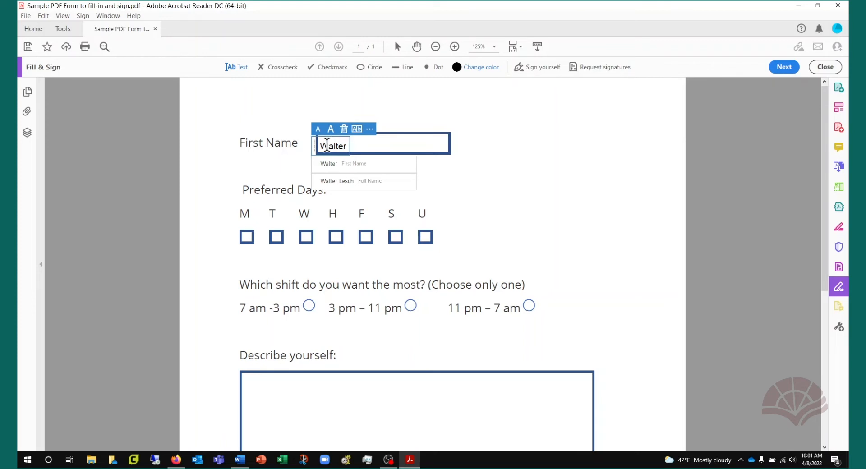
Step: Convert the first name to evenly spaced comb characters and widen their spacing to nearly fill the First Name box
{"action": "left_click", "coordinate": [357, 129]}
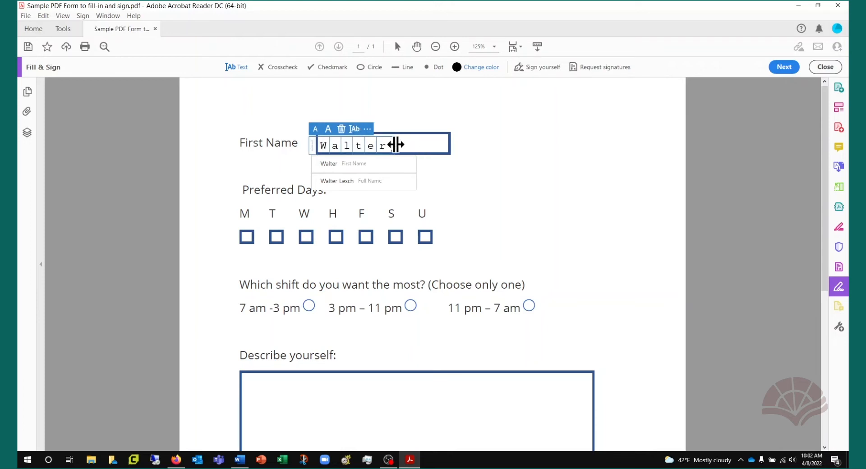
{"action": "left_click_drag", "start_coordinate": [395, 144], "coordinate": [413, 145]}
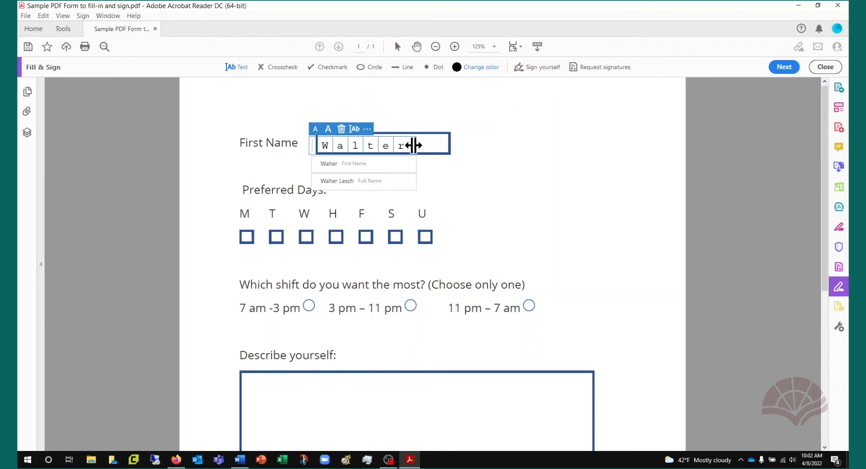
{"action": "left_click", "coordinate": [316, 132]}
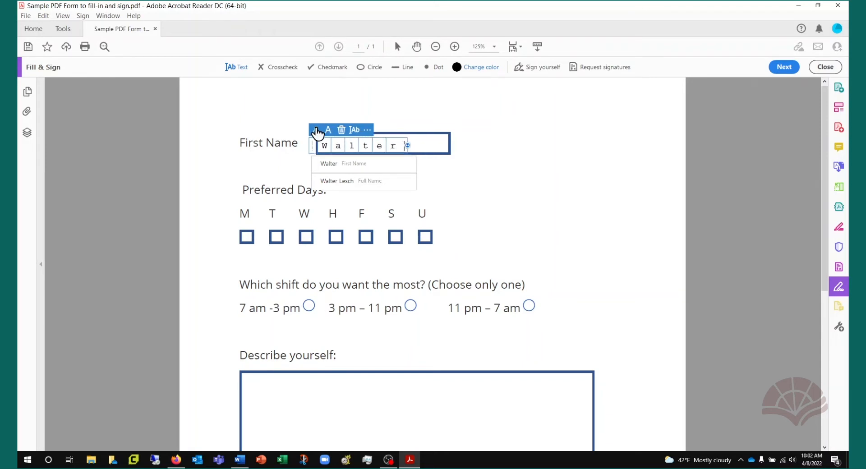
{"action": "left_click", "coordinate": [328, 129]}
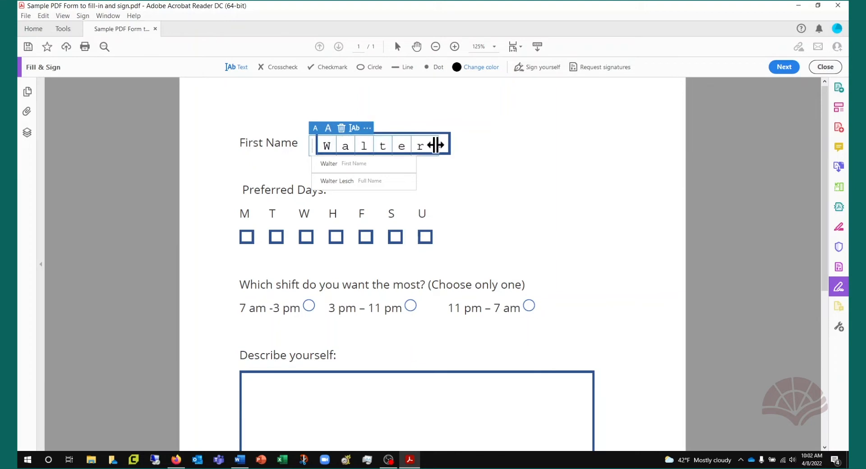
{"action": "left_click_drag", "start_coordinate": [436, 145], "coordinate": [433, 144]}
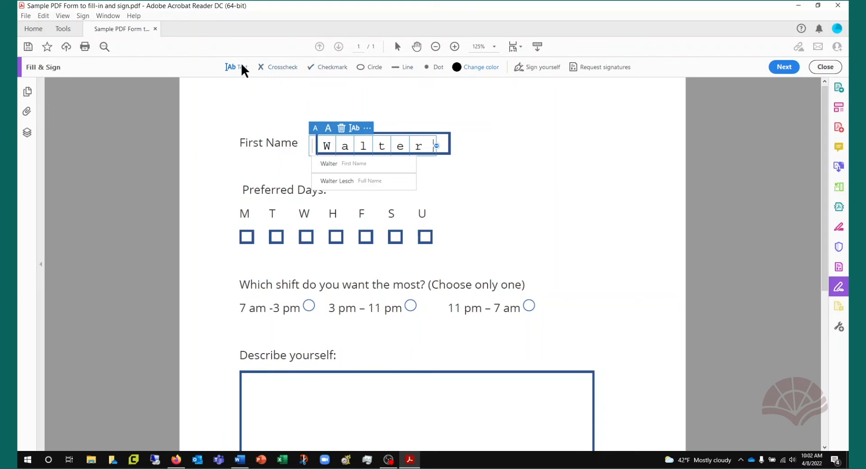
Step: Place checkmarks in all seven Preferred Days boxes, M through U
{"action": "right_click", "coordinate": [184, 68]}
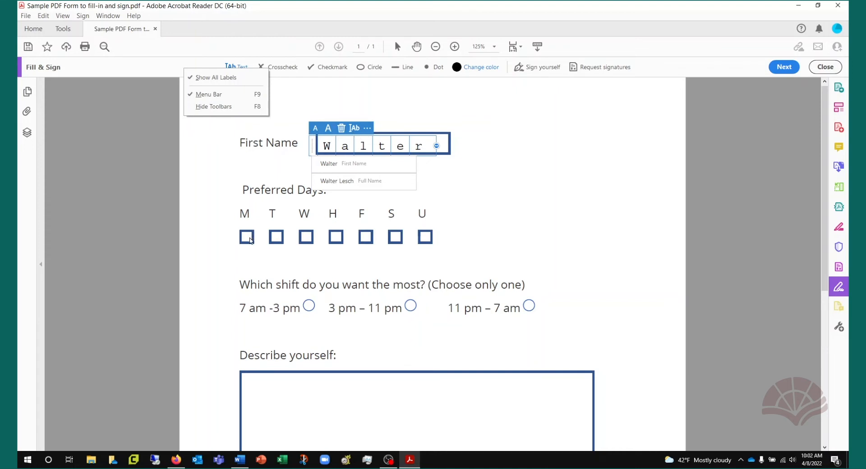
{"action": "left_click", "coordinate": [323, 71]}
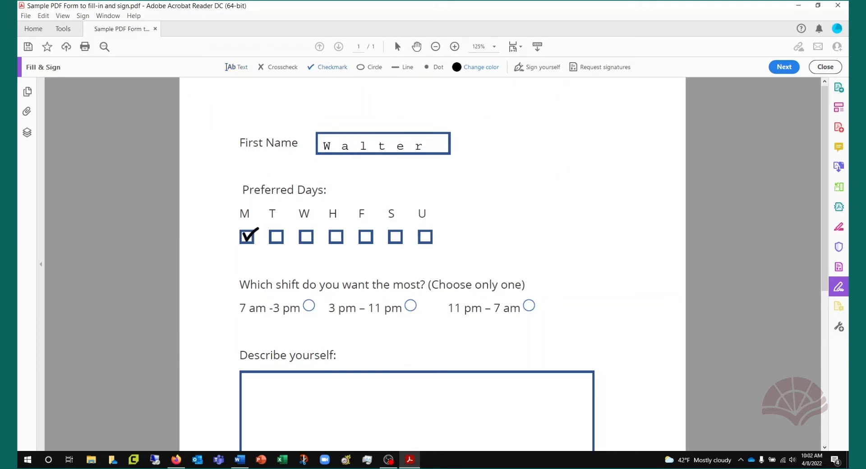
{"action": "left_click", "coordinate": [248, 236]}
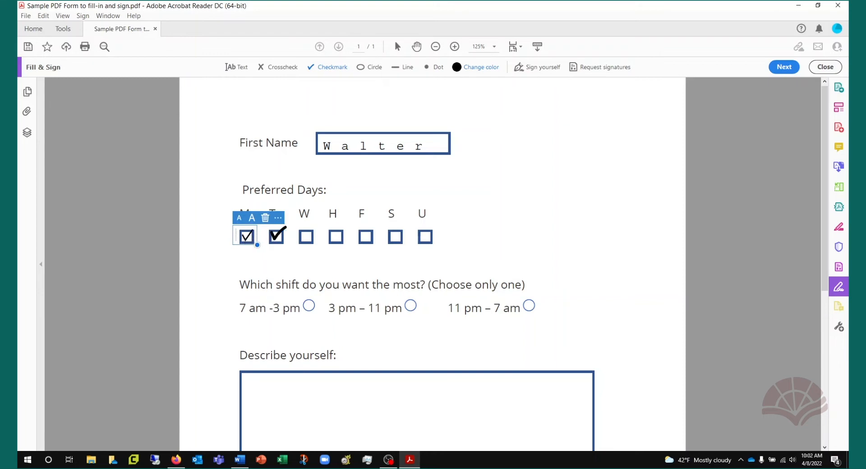
{"action": "left_click", "coordinate": [276, 236]}
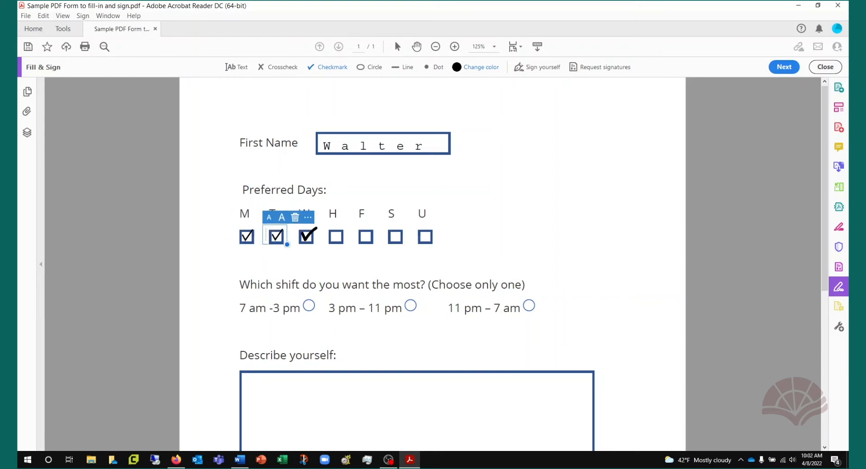
{"action": "left_click", "coordinate": [306, 235]}
{"action": "left_click", "coordinate": [336, 236]}
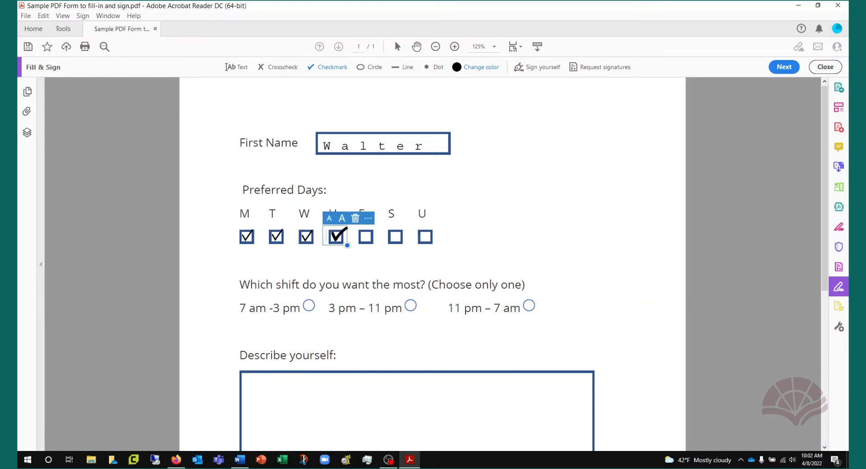
{"action": "left_click", "coordinate": [366, 236]}
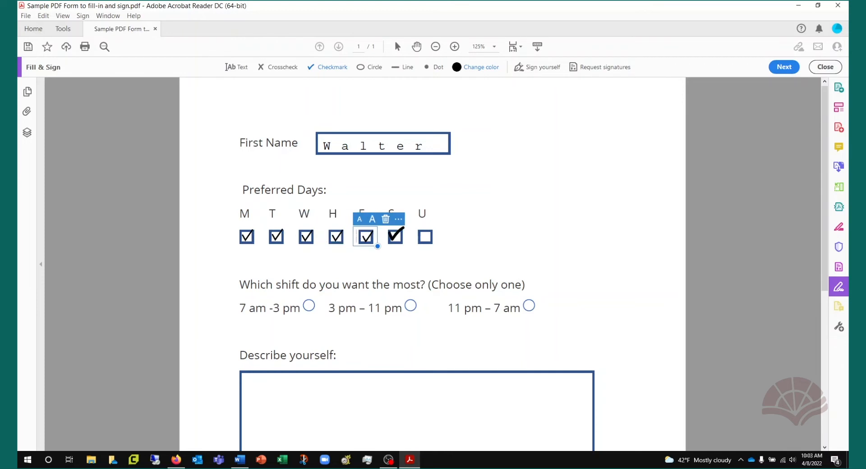
{"action": "left_click", "coordinate": [396, 235]}
{"action": "left_click", "coordinate": [425, 235]}
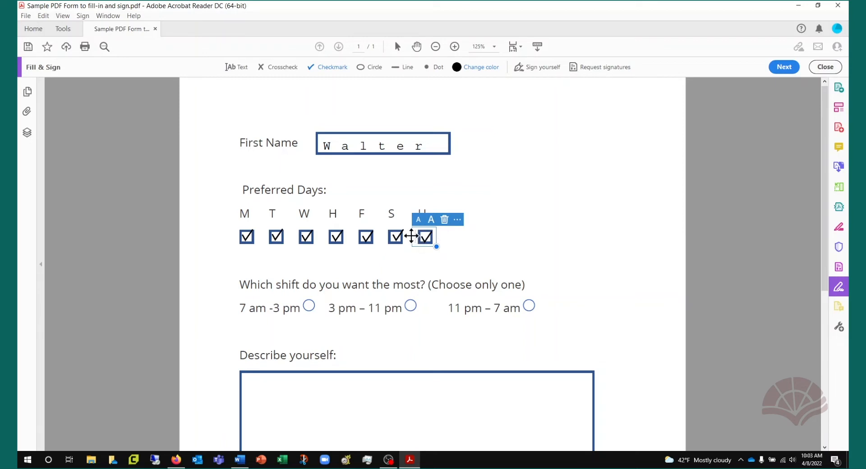
Step: Move the first name text slightly up and to the left so it sits centred vertically in its box
{"action": "left_click", "coordinate": [383, 148]}
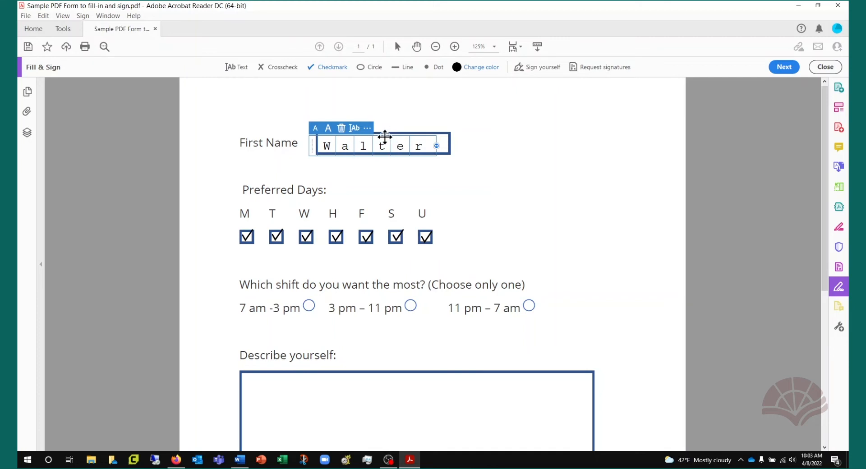
{"action": "left_click_drag", "start_coordinate": [385, 136], "coordinate": [383, 134]}
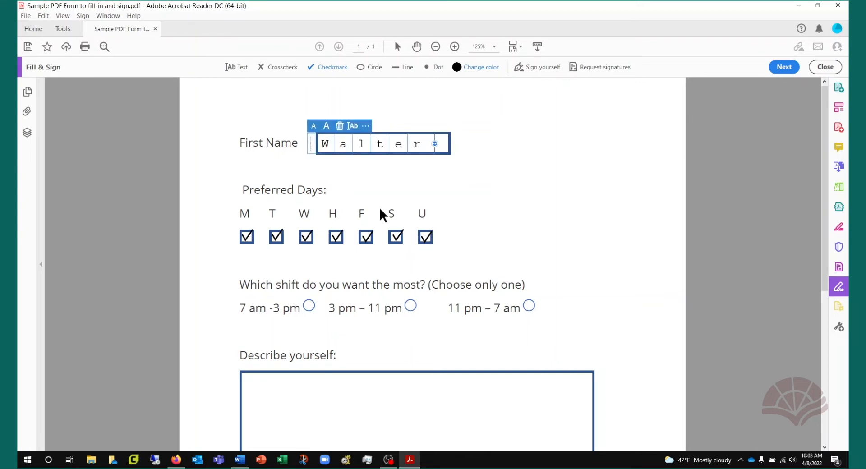
Step: Nudge the checkmarks in the F and U boxes of Preferred Days slightly upward to centre them
{"action": "left_click", "coordinate": [366, 241]}
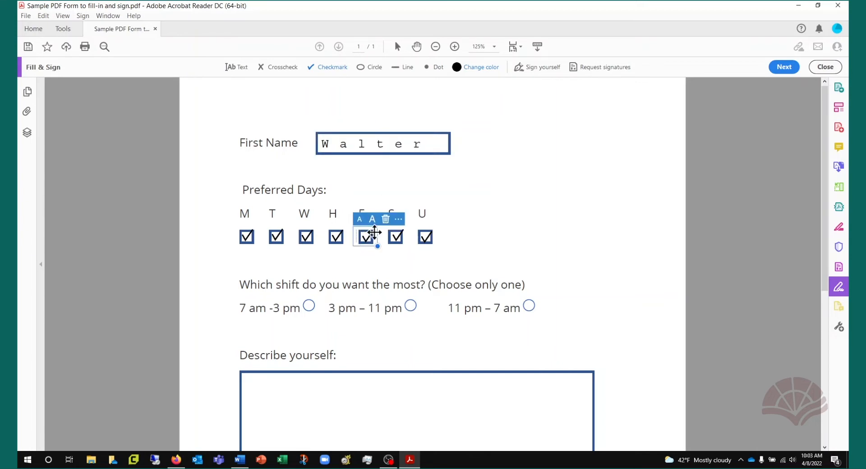
{"action": "left_click_drag", "start_coordinate": [375, 233], "coordinate": [375, 230]}
{"action": "left_click", "coordinate": [424, 238]}
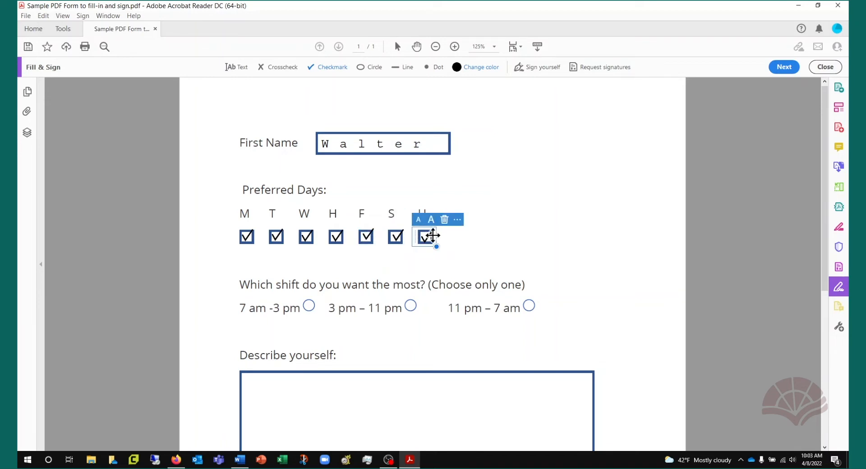
{"action": "left_click_drag", "start_coordinate": [432, 235], "coordinate": [433, 232]}
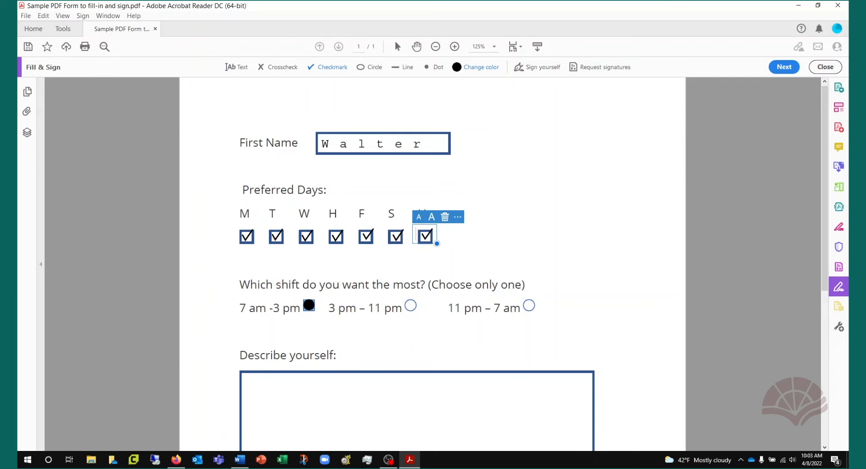
Step: Mark the 7 am - 3 pm and 11 pm – 7 am shifts with dots, and delete the 7 am - 3 pm dot
{"action": "left_click", "coordinate": [308, 306]}
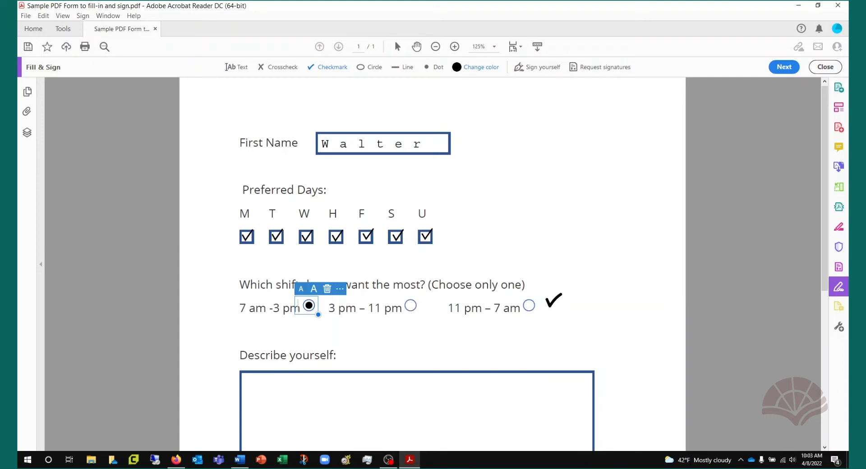
{"action": "left_click", "coordinate": [530, 306]}
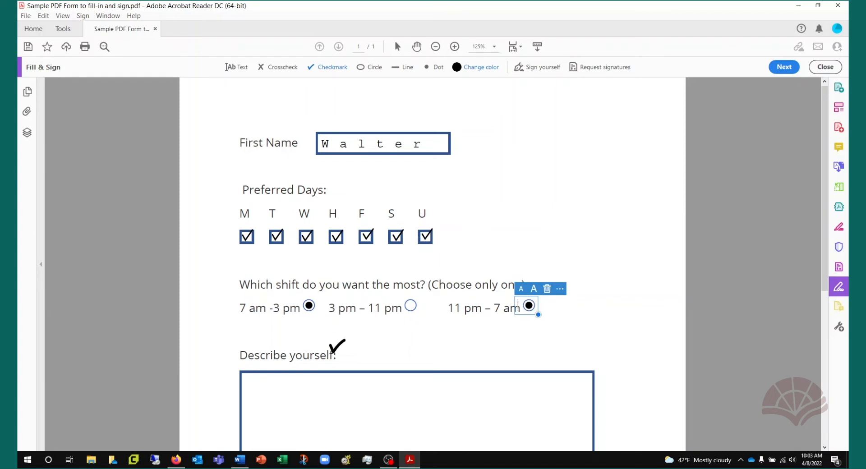
{"action": "left_click", "coordinate": [309, 307]}
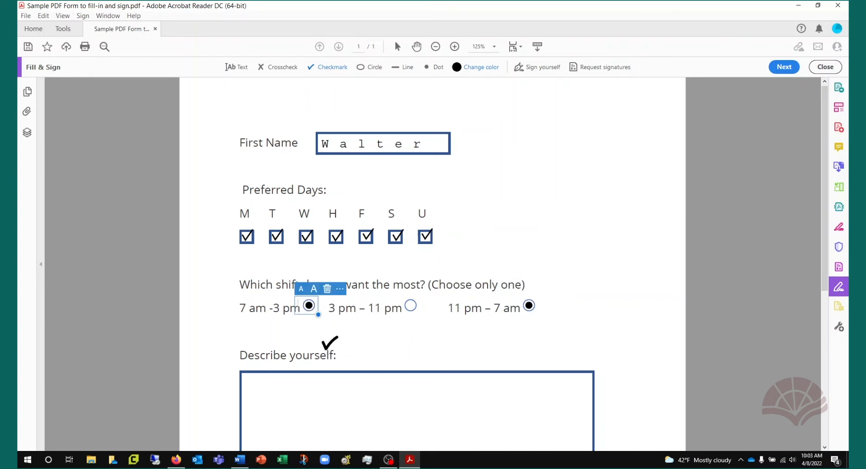
{"action": "left_click", "coordinate": [327, 289]}
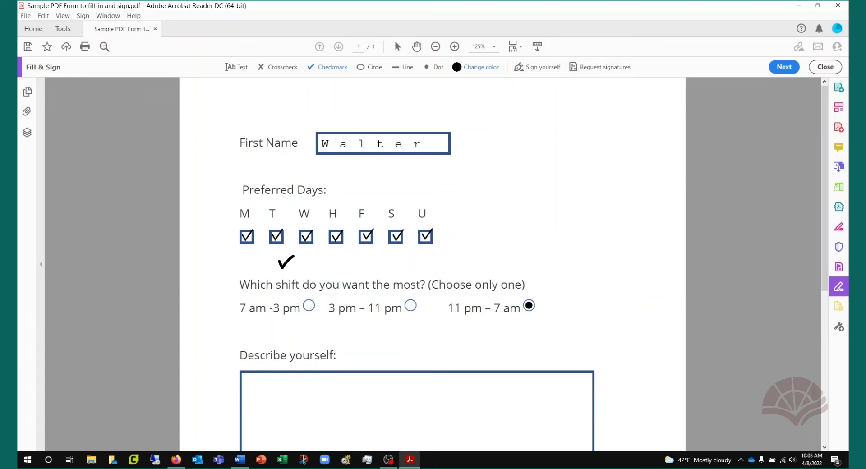
Step: Fill the Describe yourself box with "See?" and, after three blank lines, "Better"
{"action": "scroll", "coordinate": [333, 253], "scroll_direction": "down", "scroll_amount": 2}
{"action": "scroll", "coordinate": [333, 253], "scroll_direction": "down", "scroll_amount": 6}
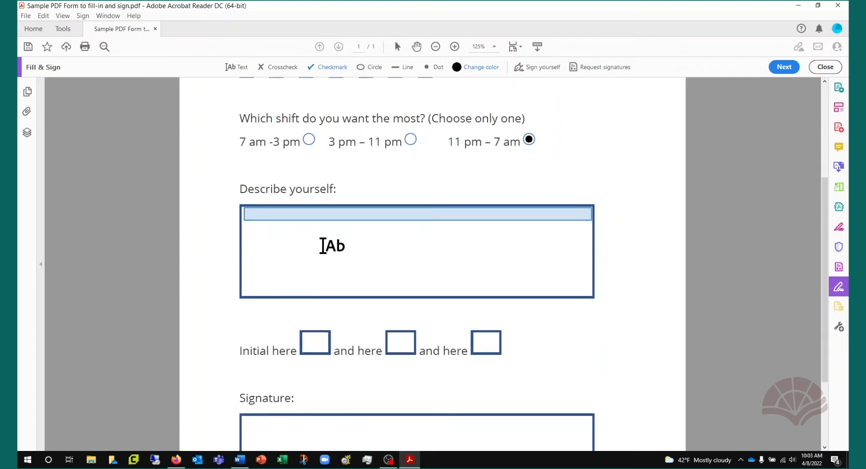
{"action": "left_click", "coordinate": [272, 213]}
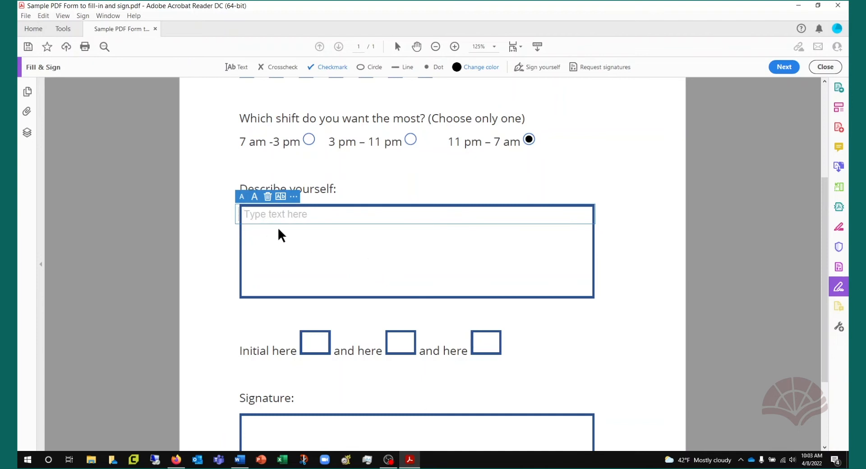
{"action": "type", "text": "See?"}
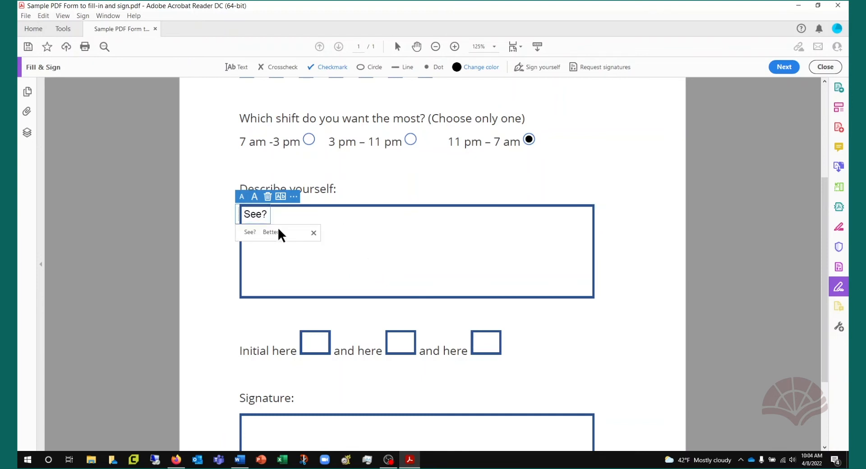
{"action": "key", "text": "Return"}
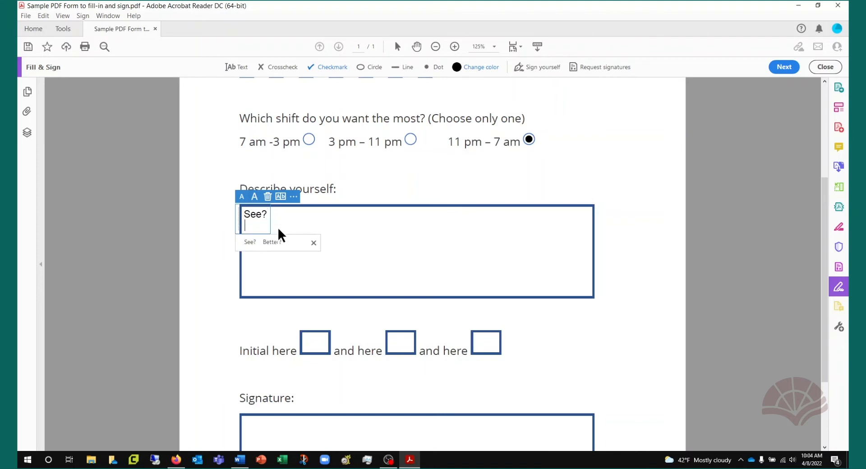
{"action": "key", "text": "Return"}
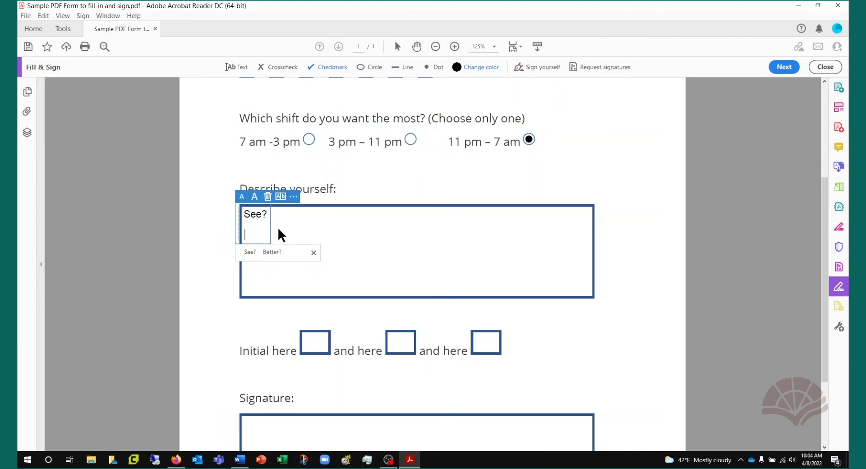
{"action": "key", "text": "Return"}
{"action": "key", "text": "Return"}
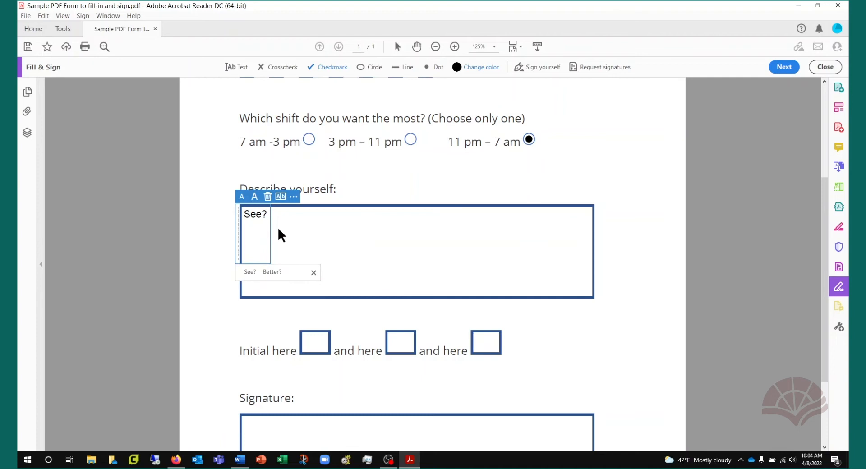
{"action": "type", "text": "Better"}
Step: Reduce the program window to its smaller size and maximize it again
{"action": "scroll", "coordinate": [767, 258], "scroll_direction": "down", "scroll_amount": 4}
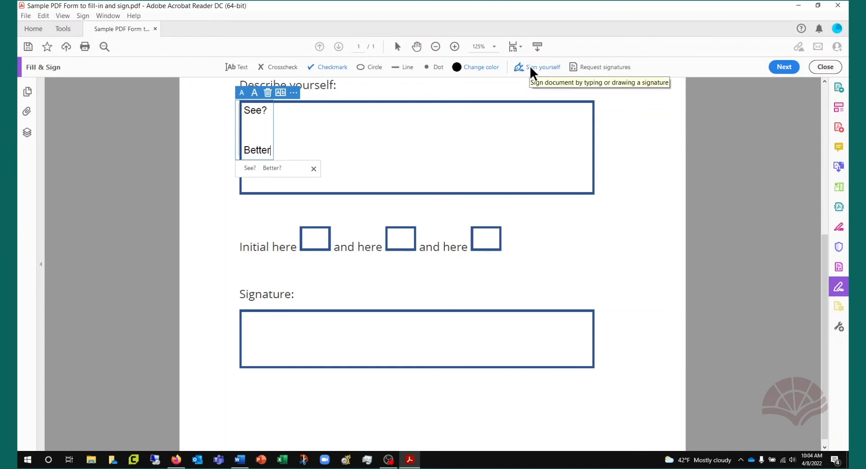
{"action": "left_click", "coordinate": [819, 6]}
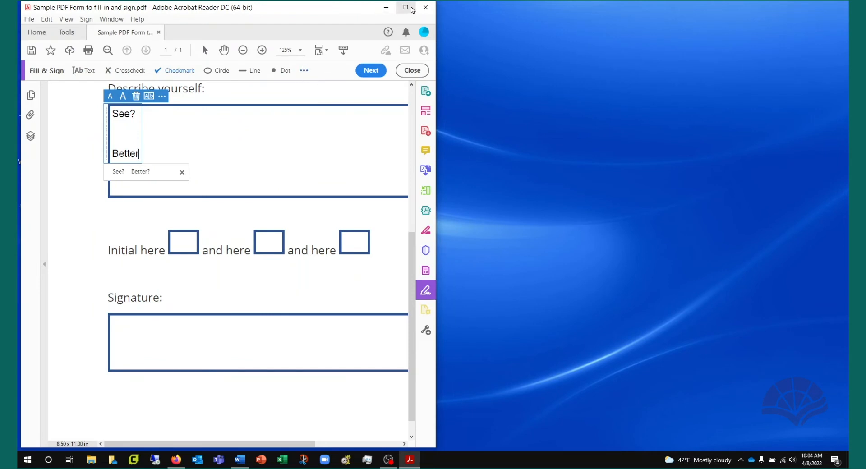
{"action": "left_click", "coordinate": [406, 7]}
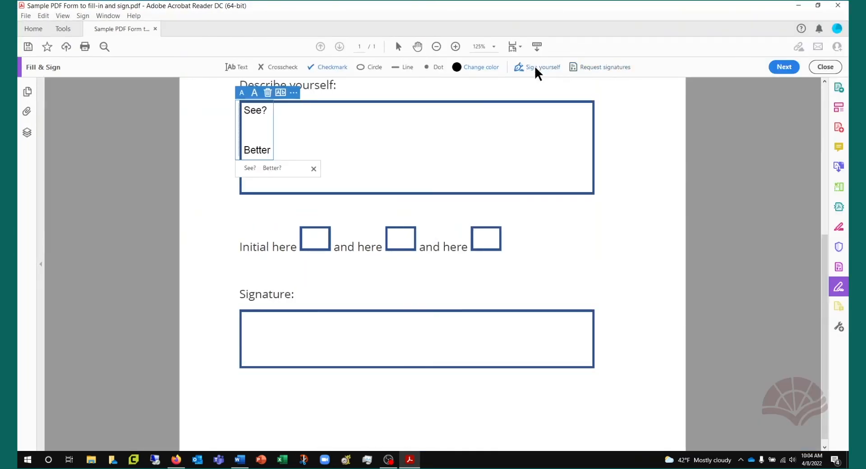
Step: Delete the saved signature and start creating a new one
{"action": "left_click", "coordinate": [534, 66]}
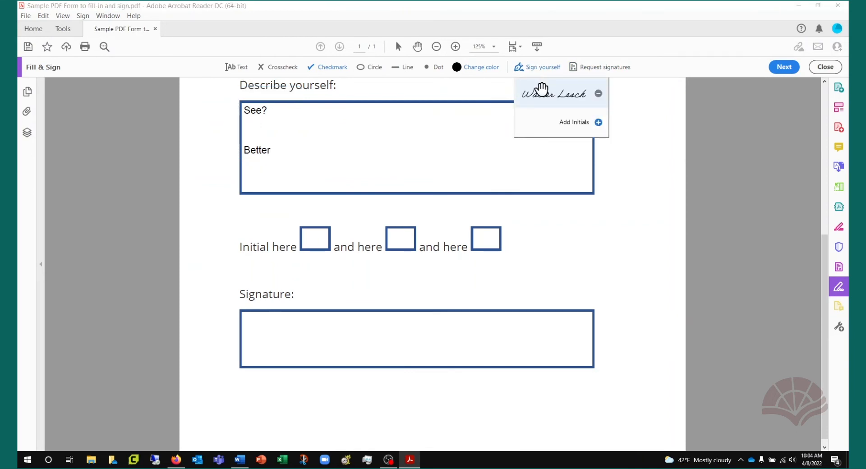
{"action": "left_click", "coordinate": [599, 93]}
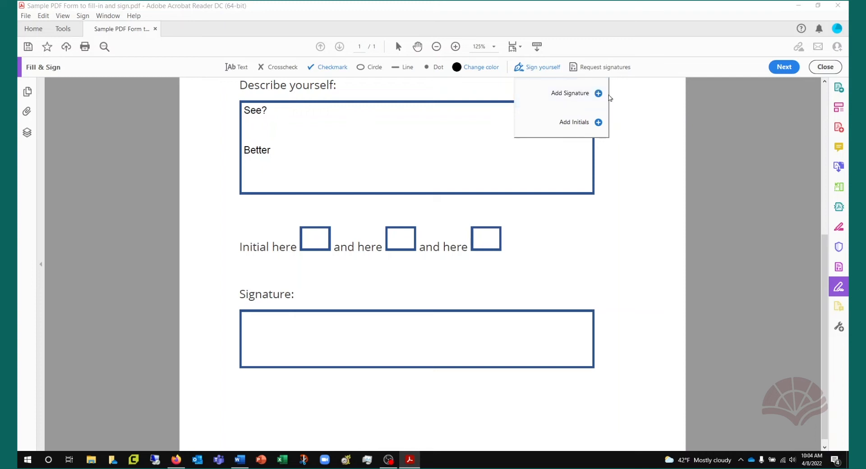
{"action": "left_click", "coordinate": [563, 94]}
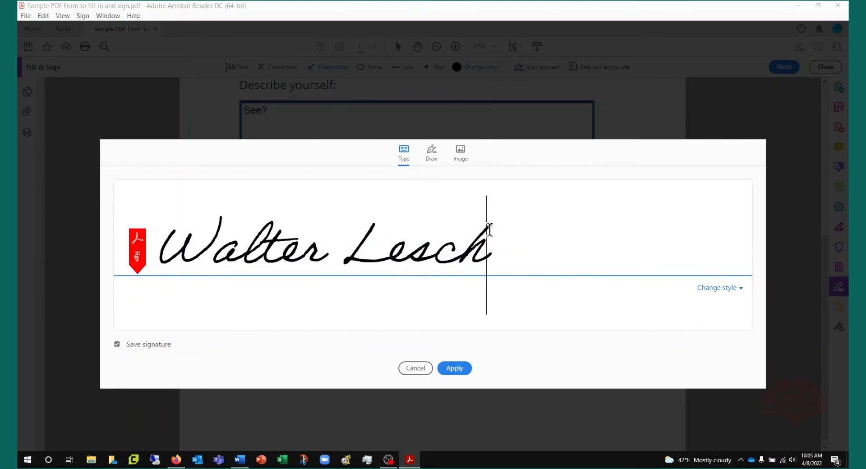
Step: Try drawing the signature freehand, and return to the typed signature
{"action": "left_click", "coordinate": [431, 156]}
{"action": "left_click_drag", "start_coordinate": [182, 211], "coordinate": [314, 195]}
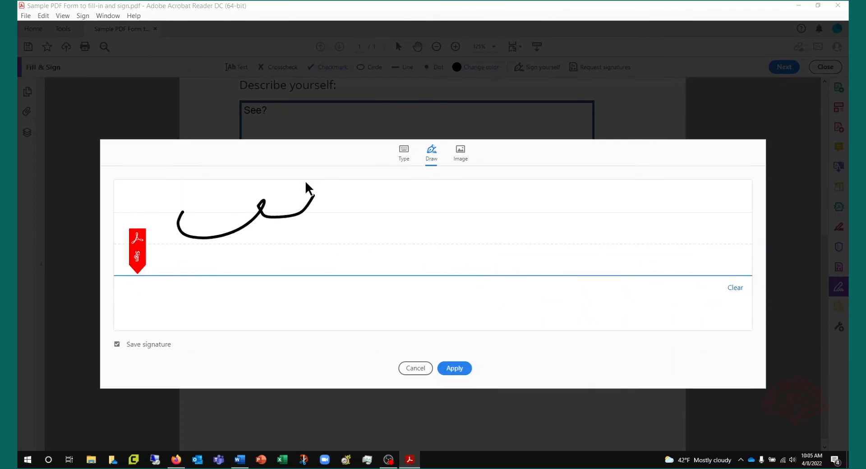
{"action": "left_click", "coordinate": [407, 154]}
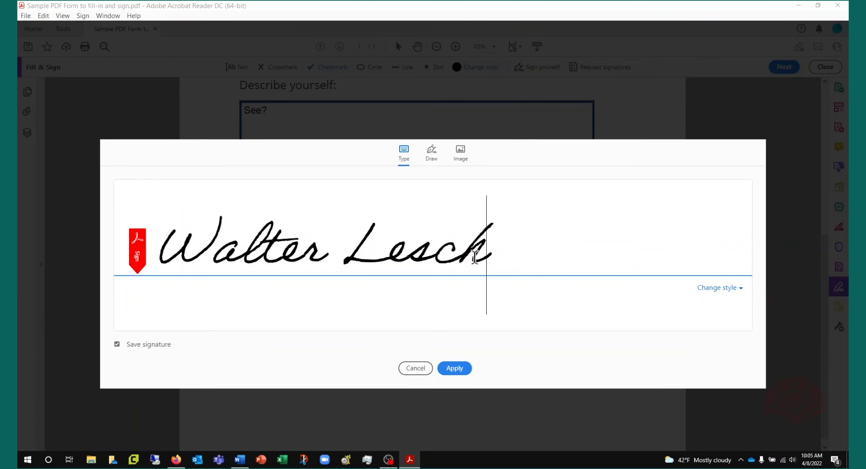
Step: Give the typed signature the first handwriting style, apply it and place it in the Signature box
{"action": "left_click", "coordinate": [731, 289]}
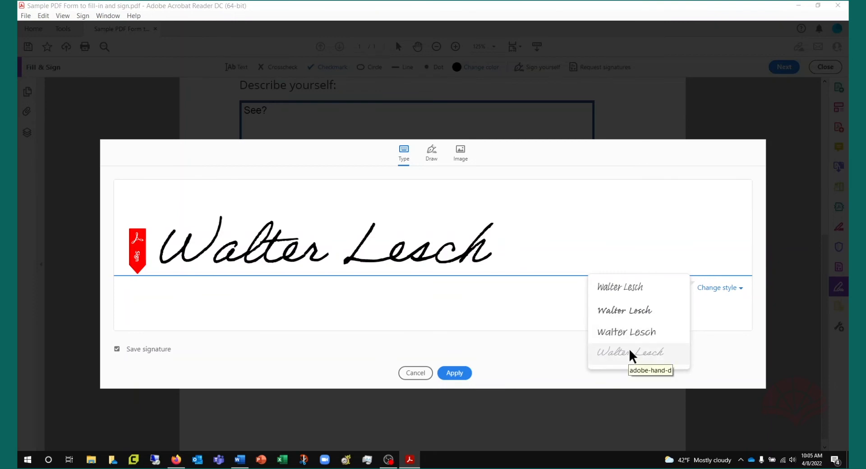
{"action": "left_click", "coordinate": [627, 286]}
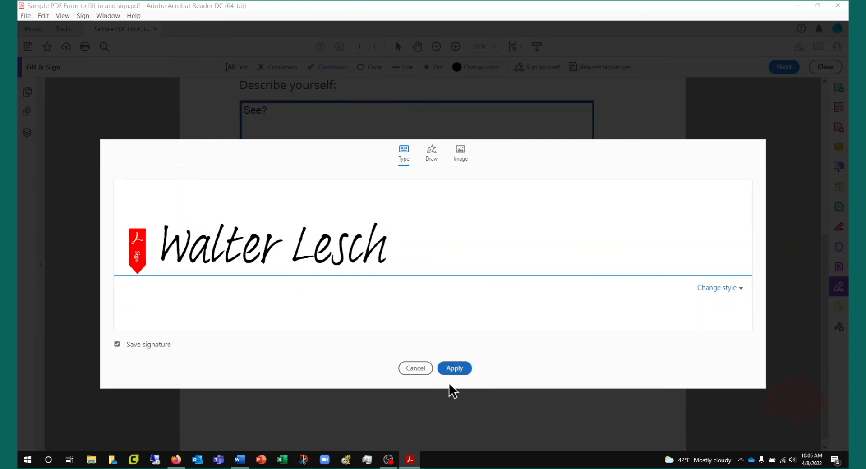
{"action": "left_click", "coordinate": [456, 369]}
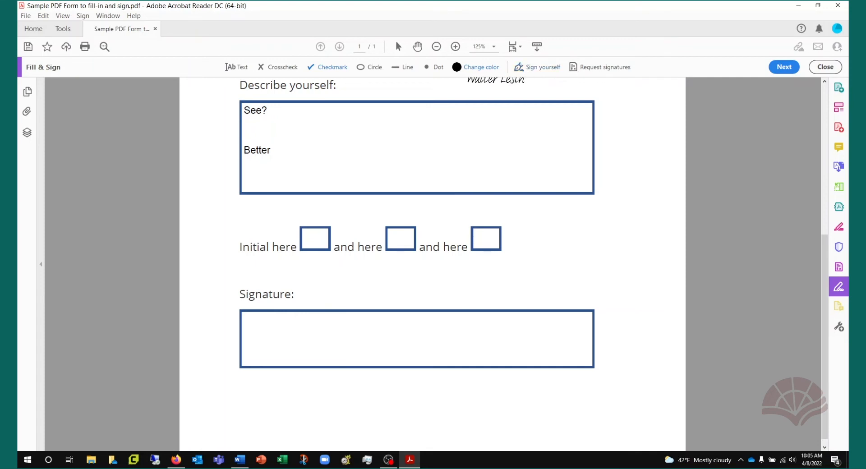
{"action": "scroll", "coordinate": [631, 155], "scroll_direction": "up", "scroll_amount": 1}
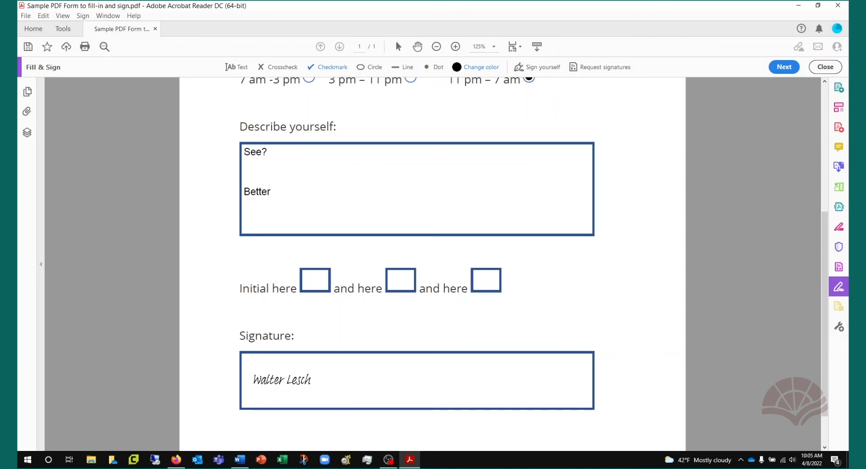
{"action": "left_click", "coordinate": [282, 379]}
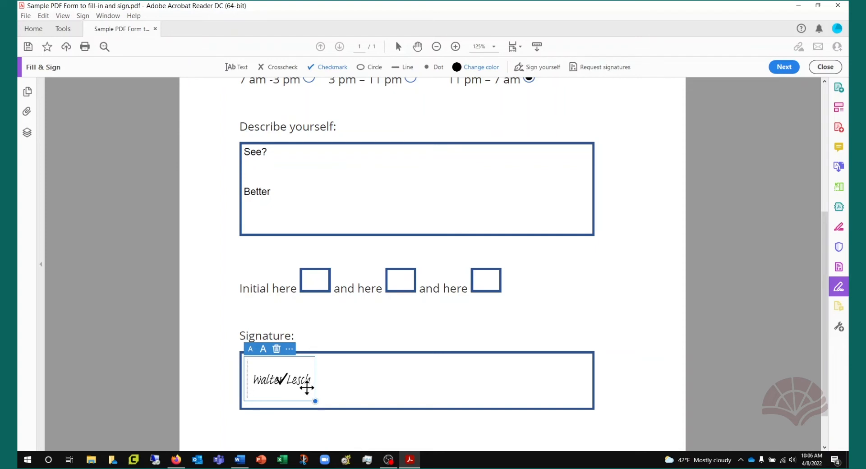
Step: Move the signature toward the middle of the Signature box and delete the stray checkmark left at its original place
{"action": "left_click", "coordinate": [284, 379]}
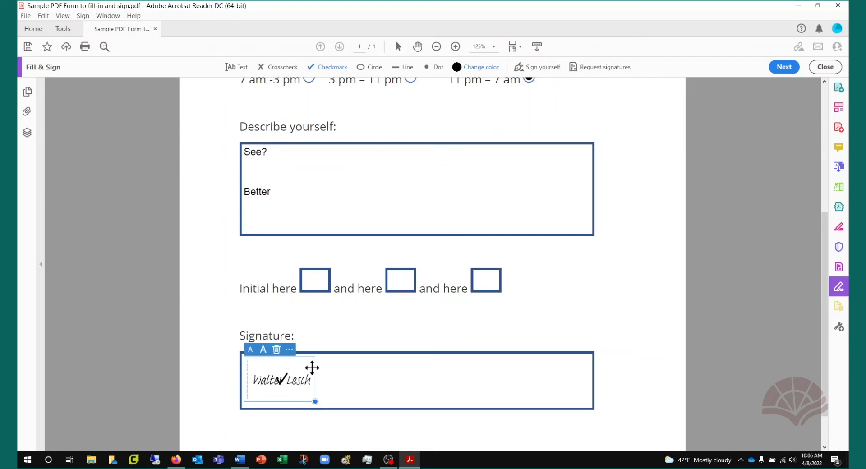
{"action": "left_click_drag", "start_coordinate": [313, 367], "coordinate": [405, 366]}
{"action": "left_click", "coordinate": [280, 379]}
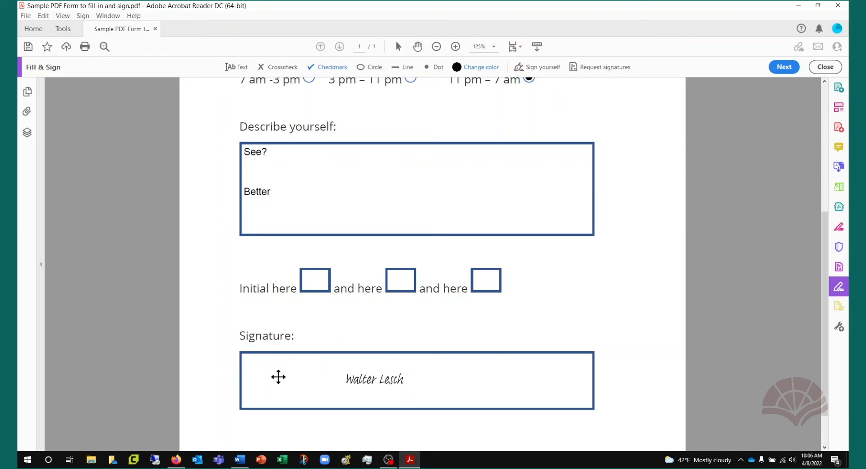
{"action": "key", "text": "Delete"}
Step: Enlarge the signature to about twice its size and position it at the left end of the Signature box, vertically centred
{"action": "left_click", "coordinate": [360, 386]}
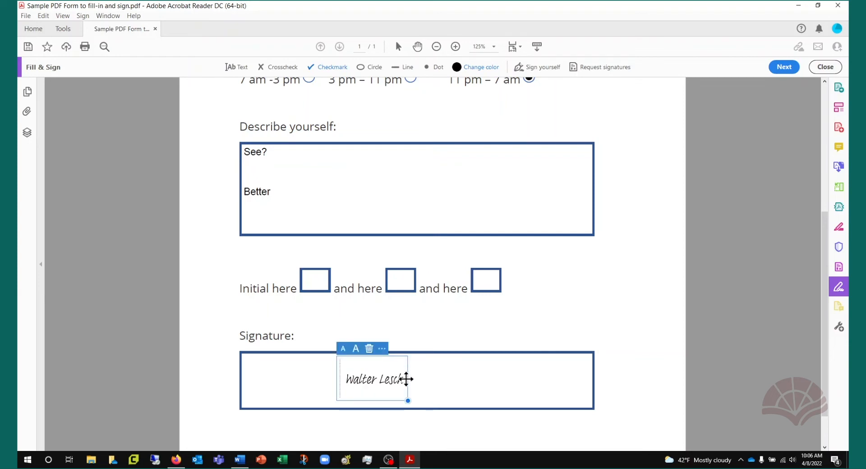
{"action": "mouse_move", "coordinate": [406, 379]}
{"action": "left_mouse_down"}
{"action": "mouse_move", "coordinate": [316, 379]}
{"action": "mouse_move", "coordinate": [321, 405]}
{"action": "mouse_move", "coordinate": [388, 440]}
{"action": "left_mouse_up"}
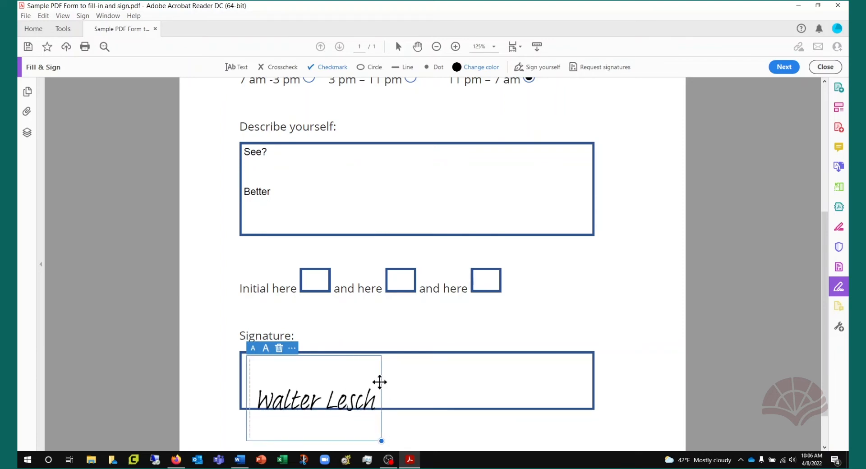
{"action": "left_click_drag", "start_coordinate": [380, 382], "coordinate": [375, 361]}
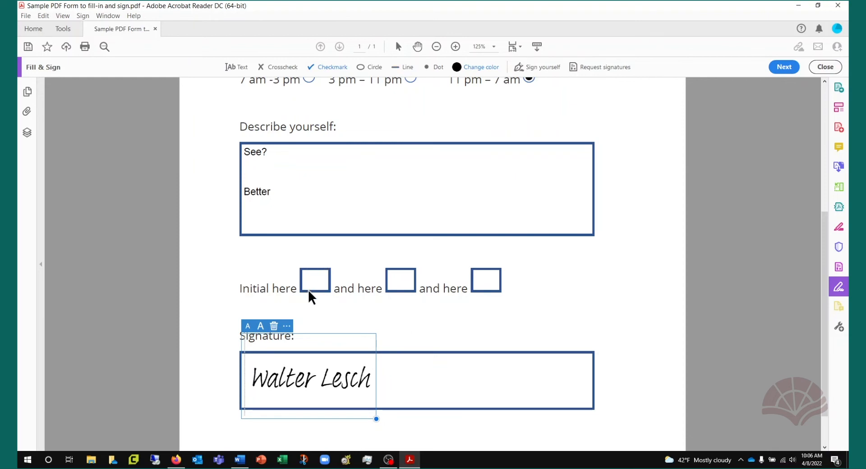
Step: Create typed initials for Fill & Sign and give them the first handwriting style
{"action": "left_click", "coordinate": [532, 66]}
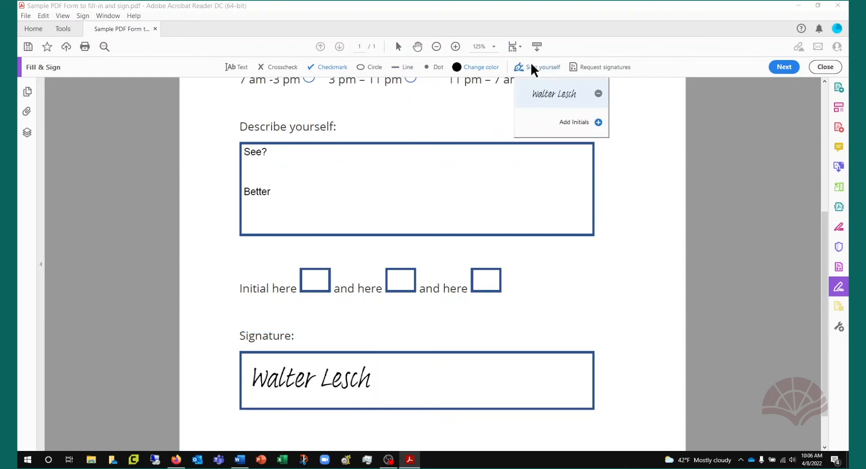
{"action": "left_click", "coordinate": [561, 123]}
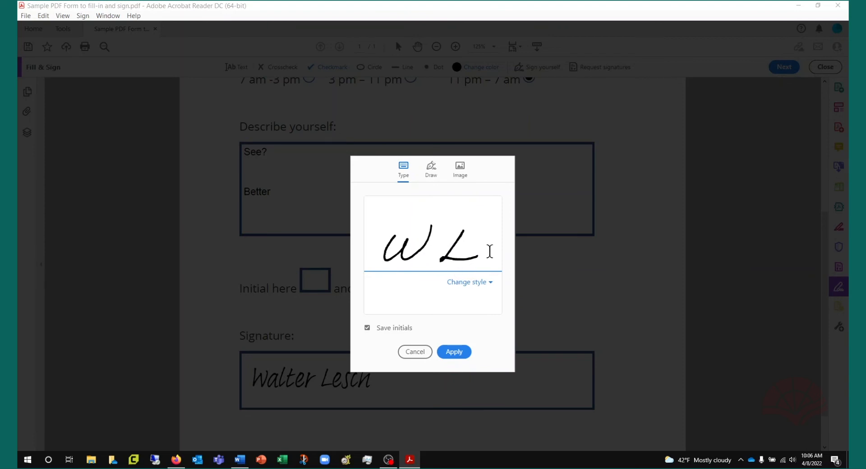
{"action": "left_click", "coordinate": [490, 286]}
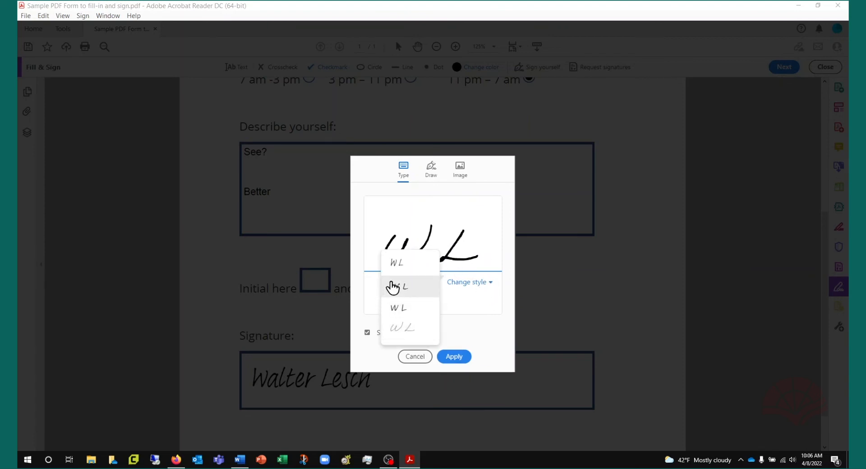
{"action": "left_click", "coordinate": [398, 267]}
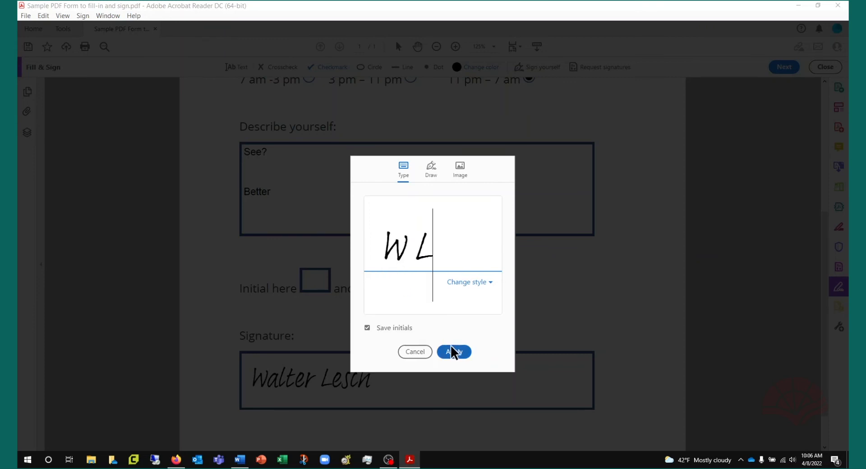
Step: Apply the initials, place them in the first initial box and shrink them to fit inside it
{"action": "left_click", "coordinate": [453, 350]}
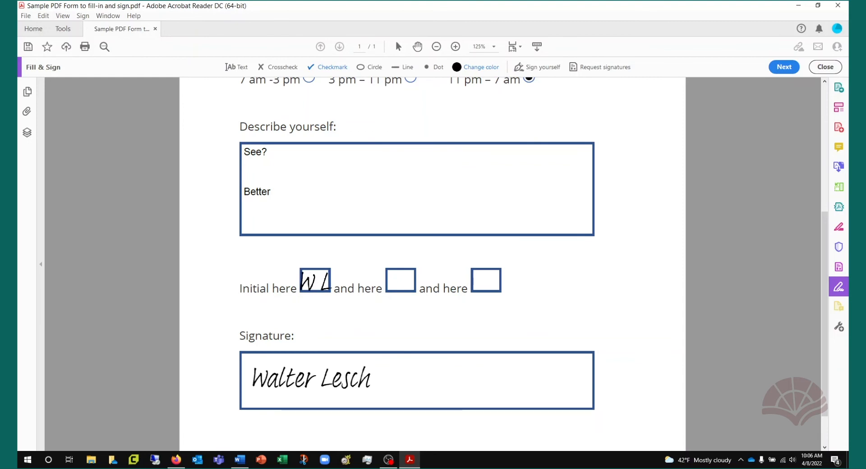
{"action": "left_click", "coordinate": [314, 279]}
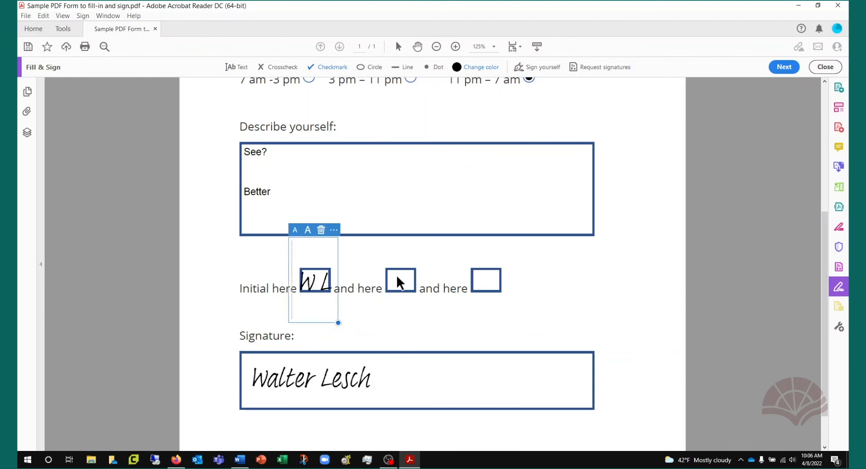
{"action": "left_click_drag", "start_coordinate": [339, 323], "coordinate": [311, 310]}
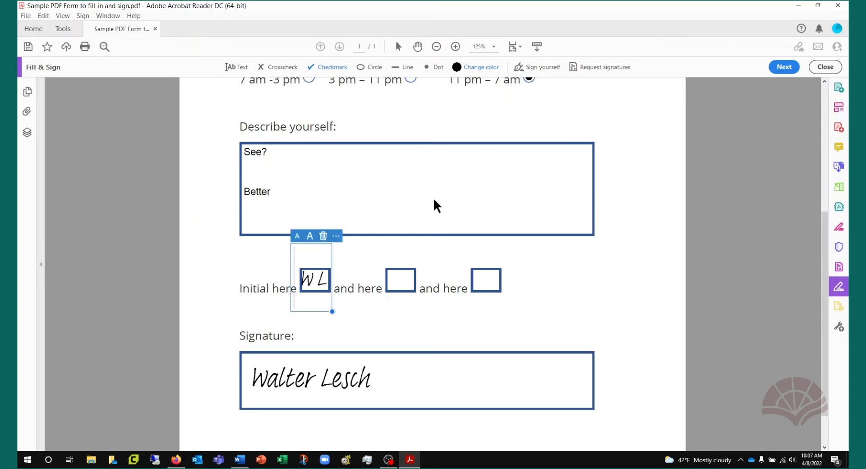
Step: Place the saved initials in the second and third initial boxes
{"action": "left_click", "coordinate": [538, 67]}
{"action": "left_click", "coordinate": [557, 129]}
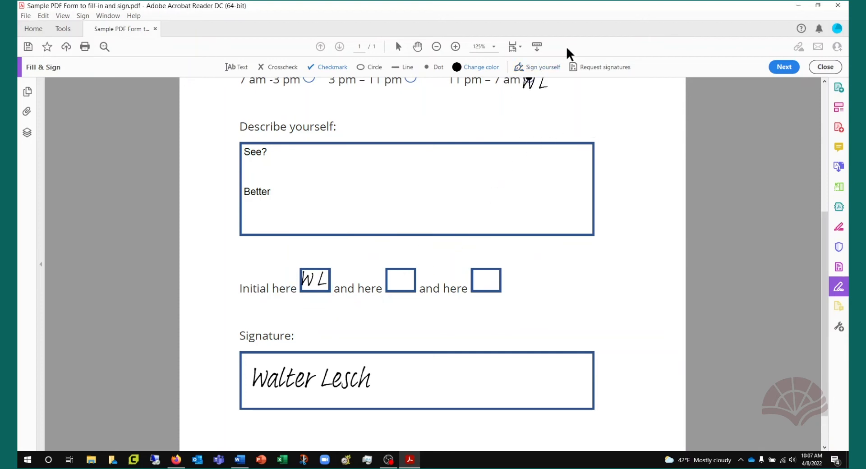
{"action": "left_click", "coordinate": [535, 65]}
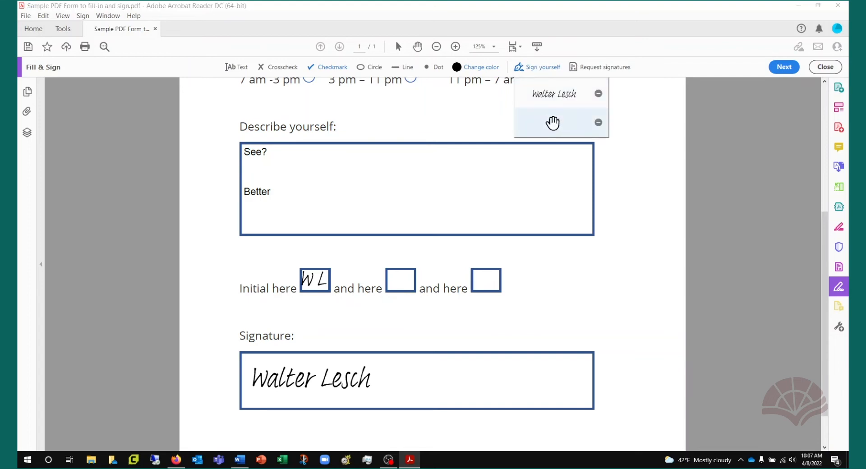
{"action": "left_click", "coordinate": [553, 123]}
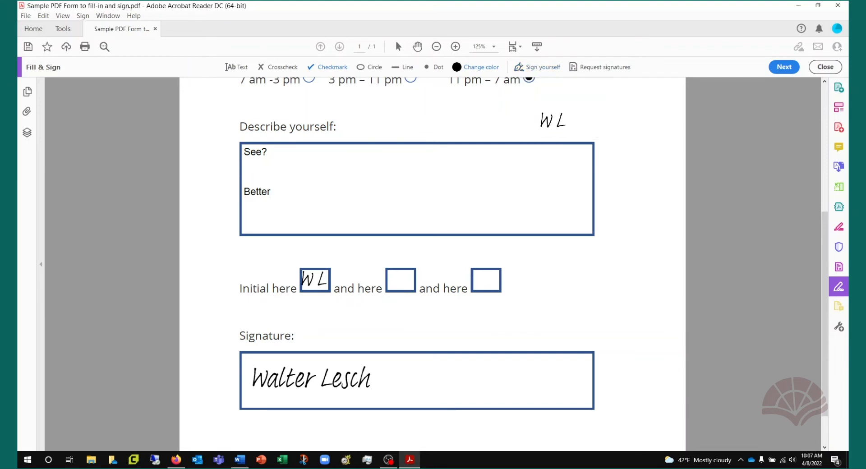
{"action": "left_click", "coordinate": [401, 280]}
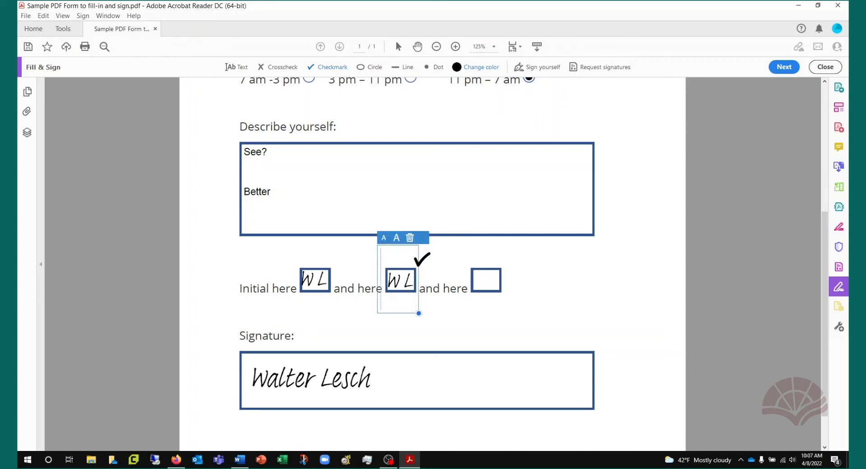
{"action": "left_click", "coordinate": [538, 66]}
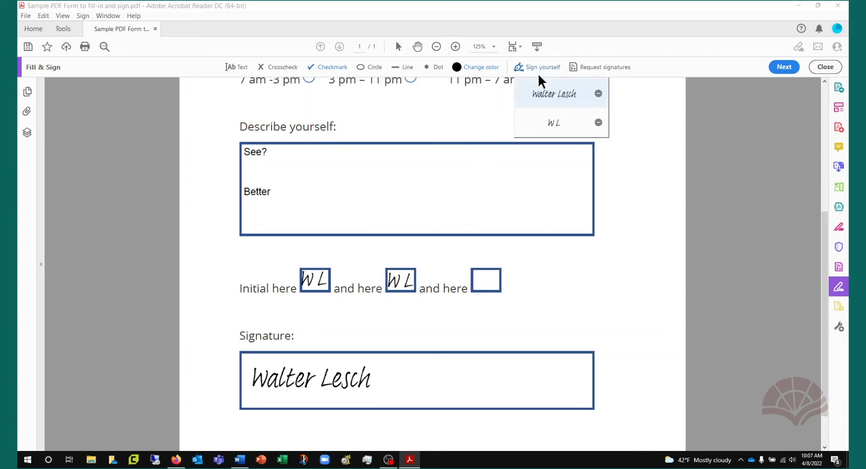
{"action": "left_click", "coordinate": [558, 126]}
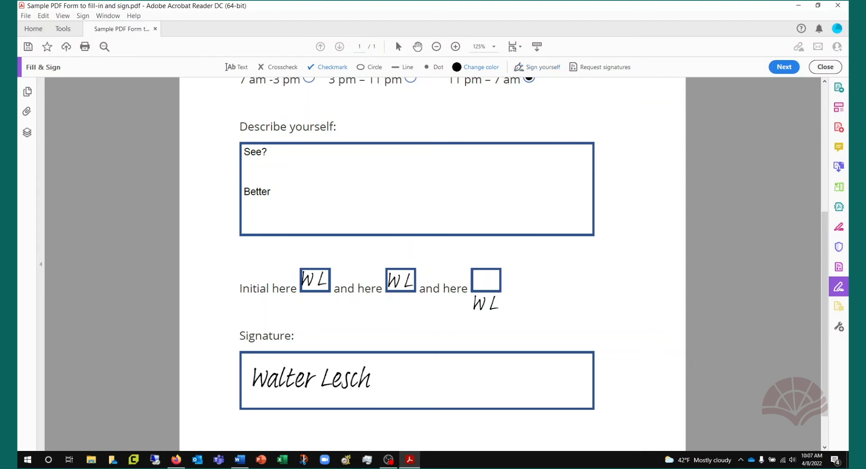
{"action": "left_click", "coordinate": [487, 281]}
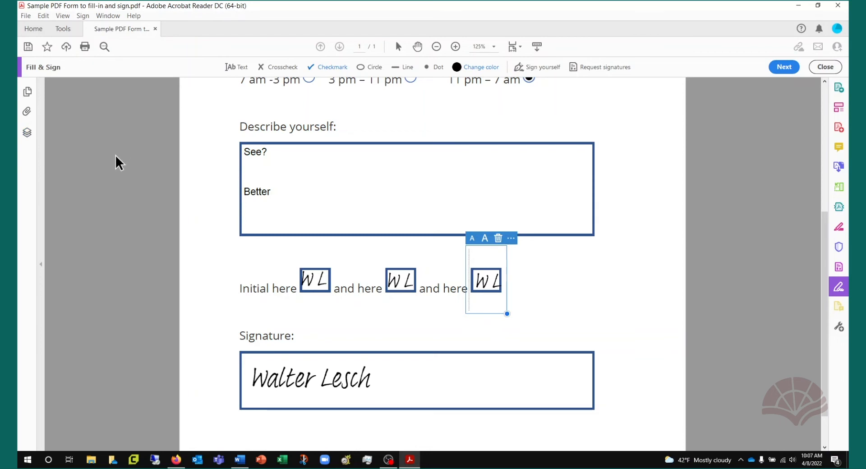
Step: Save the completed form to the Desktop as "Used Sample PDF Form to fill-in and sign.pdf"
{"action": "scroll", "coordinate": [116, 153], "scroll_direction": "up", "scroll_amount": 3}
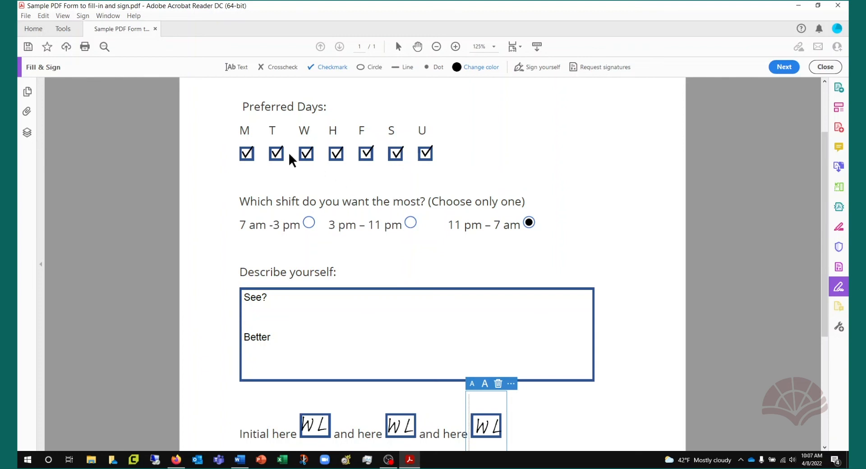
{"action": "left_click", "coordinate": [26, 20]}
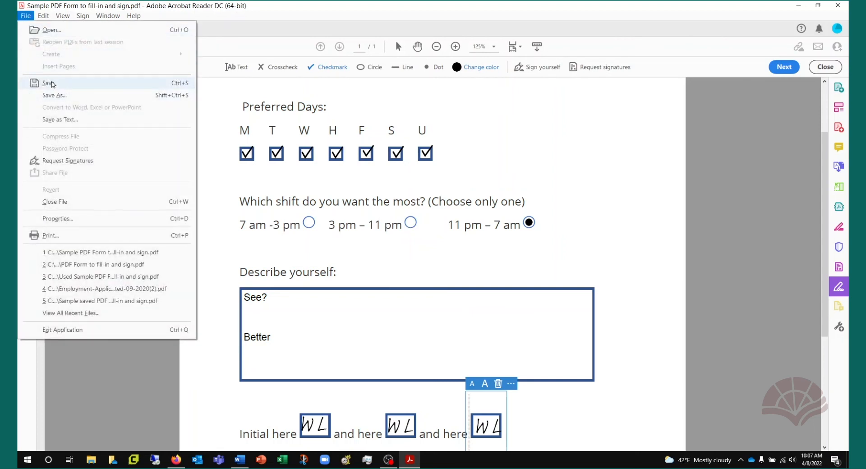
{"action": "left_click", "coordinate": [54, 84]}
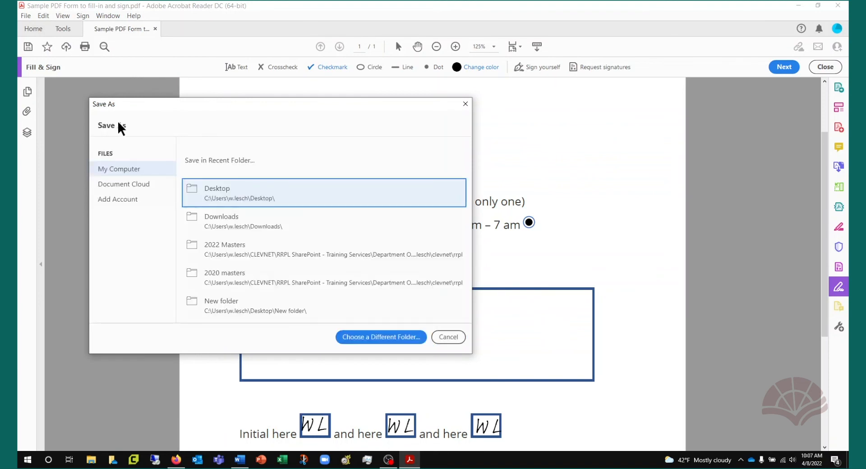
{"action": "left_click", "coordinate": [225, 197]}
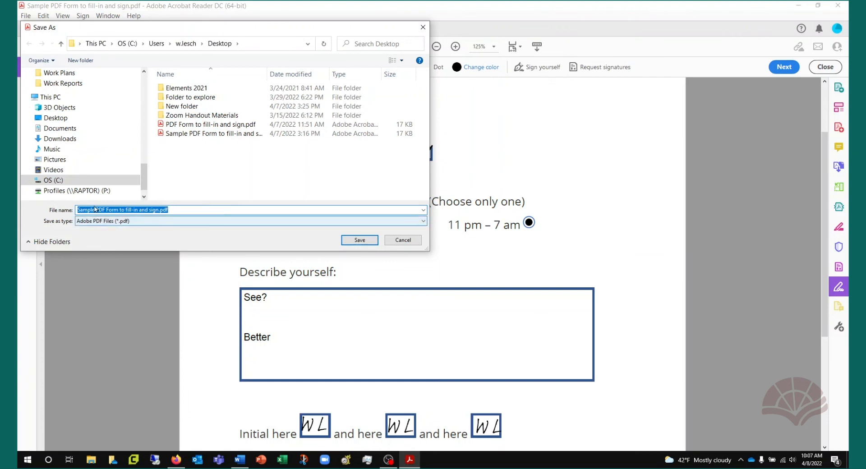
{"action": "left_click", "coordinate": [79, 210]}
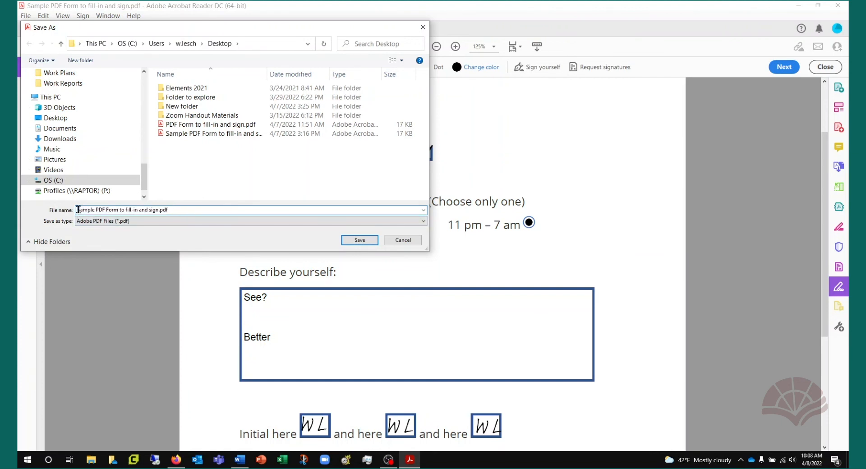
{"action": "type", "text": "Used"}
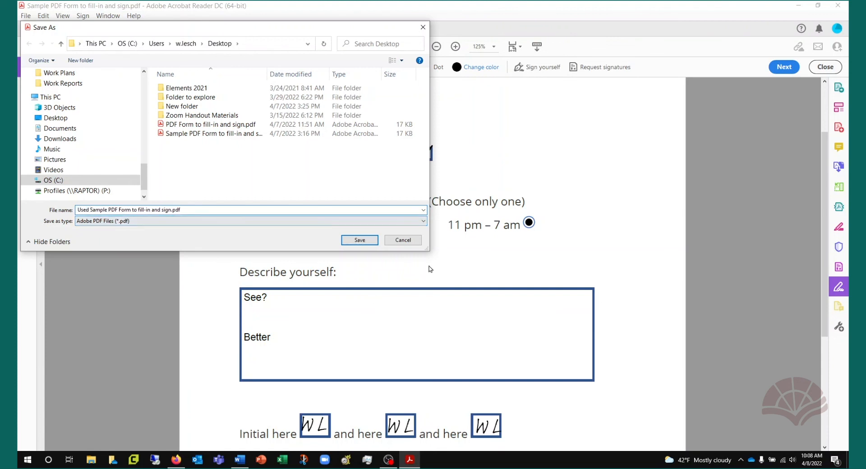
{"action": "left_click", "coordinate": [359, 240]}
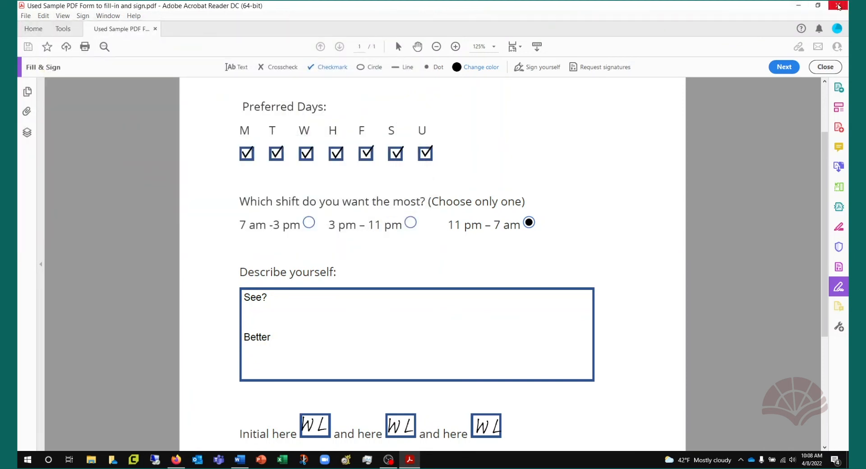
Step: Close the PDF reader and move the Used Sample form's desktop icon beside the original Sample PDF Form
{"action": "left_click", "coordinate": [838, 5]}
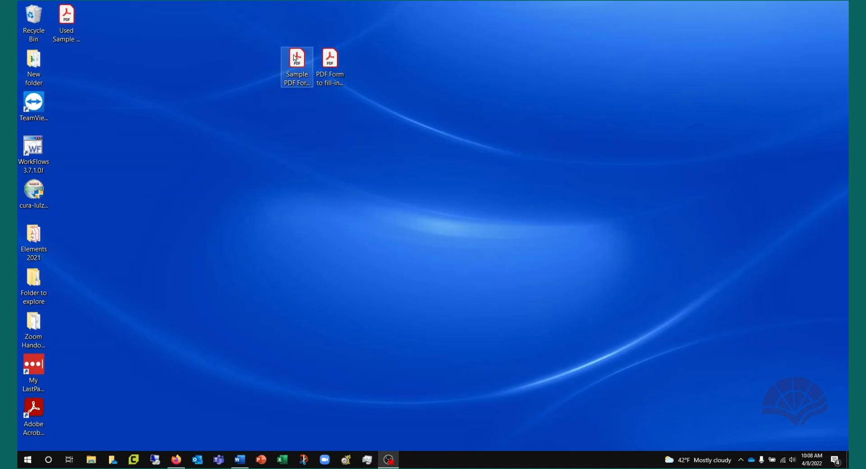
{"action": "left_click", "coordinate": [299, 58]}
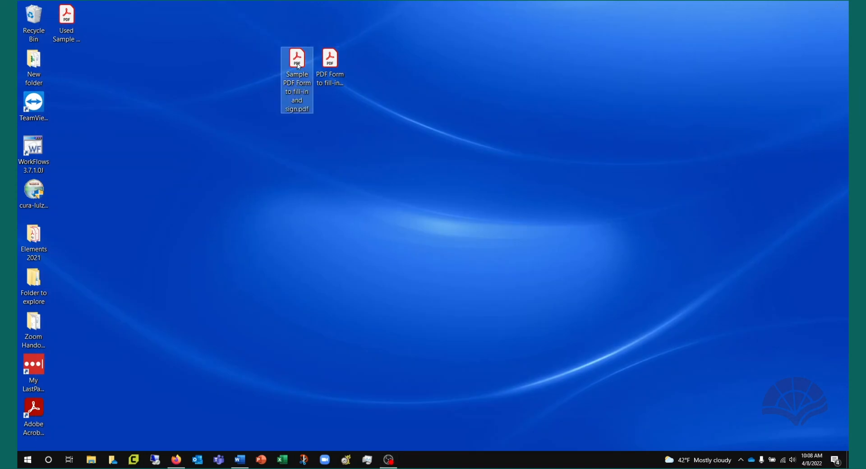
{"action": "left_click_drag", "start_coordinate": [63, 39], "coordinate": [259, 69]}
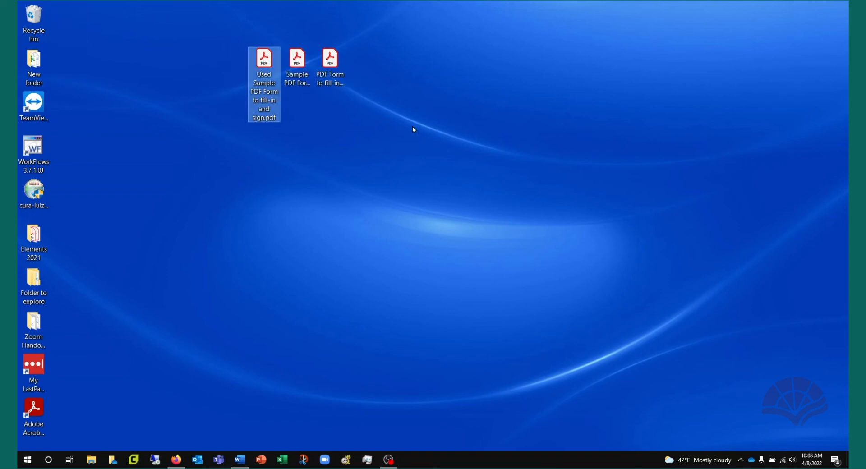
Step: Reopen the saved Used Sample form to check its filled-in entries, and close it
{"action": "left_click", "coordinate": [458, 196]}
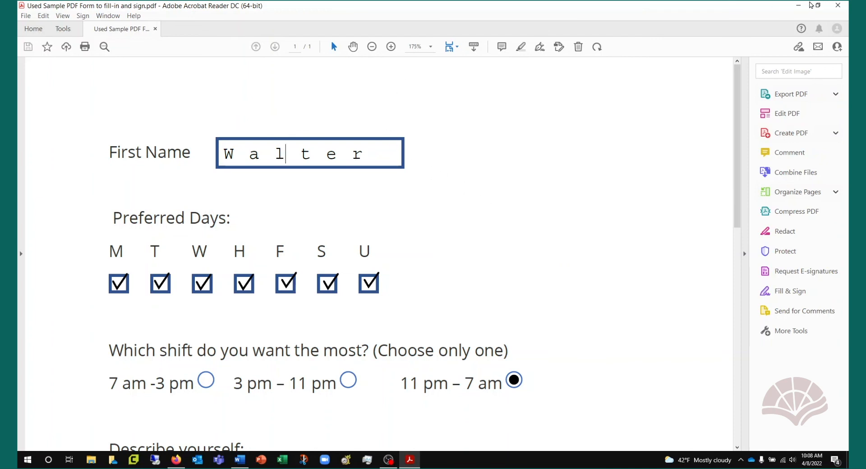
{"action": "left_click", "coordinate": [838, 5]}
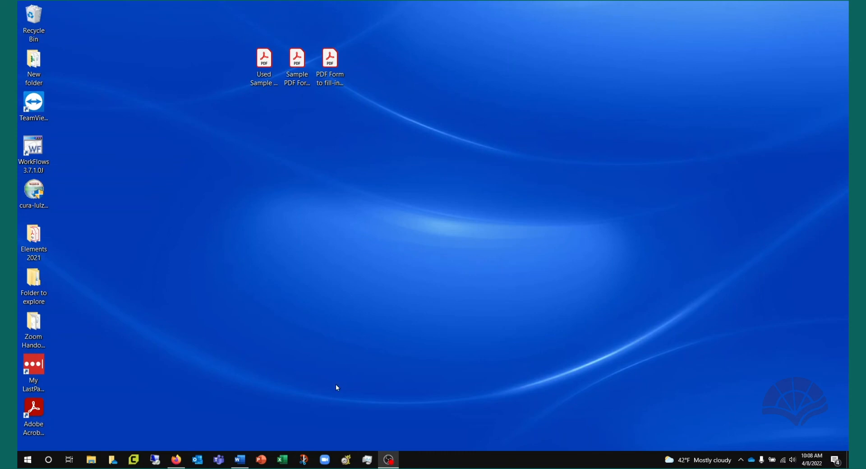
Step: Switch to Firefox, view the Fill & Sign App Store page and Adobe's online Fill and sign a PDF page, and close the browser
{"action": "left_click", "coordinate": [177, 459]}
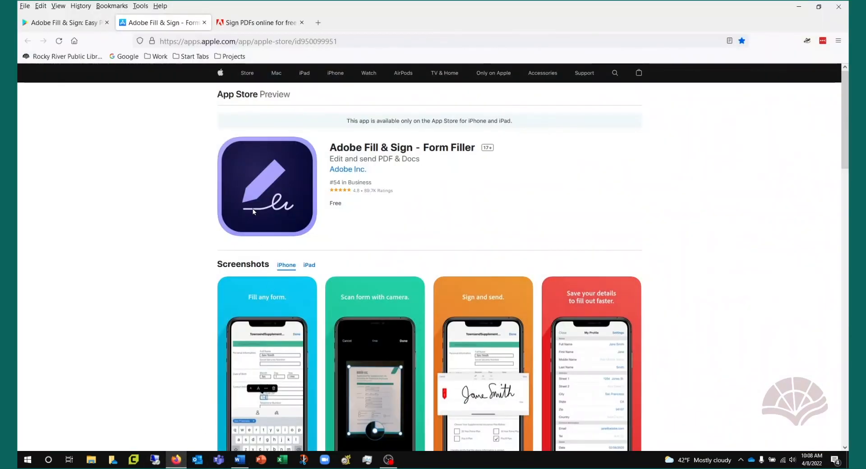
{"action": "left_click", "coordinate": [249, 23]}
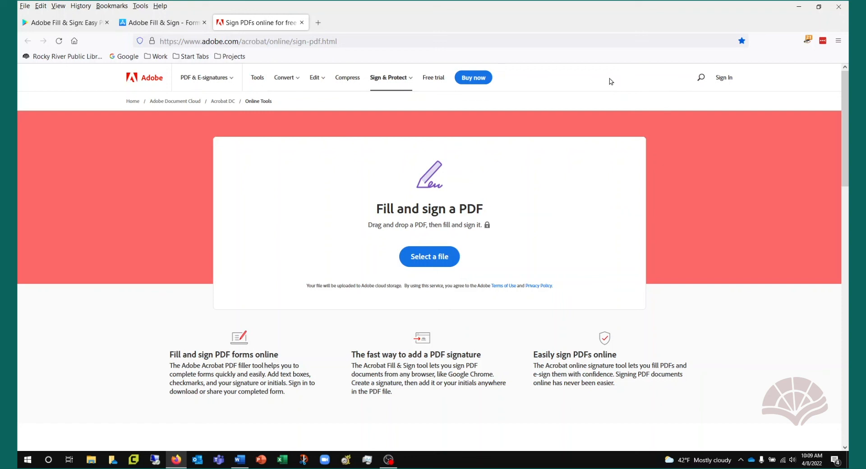
{"action": "left_click", "coordinate": [841, 8]}
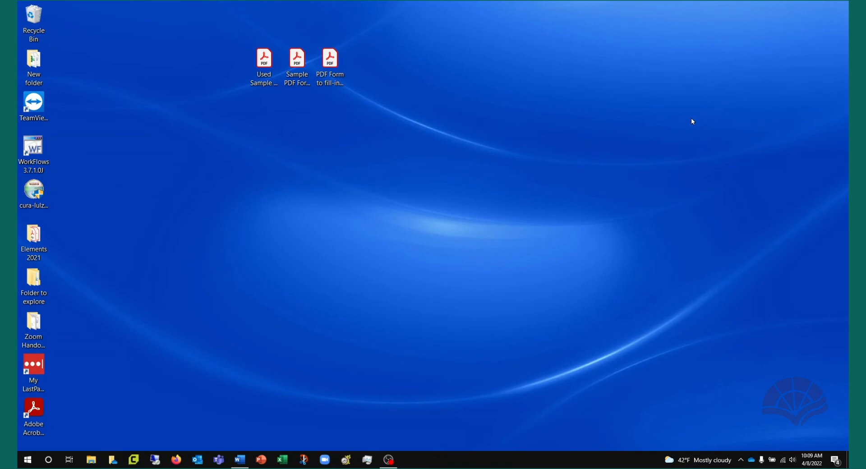